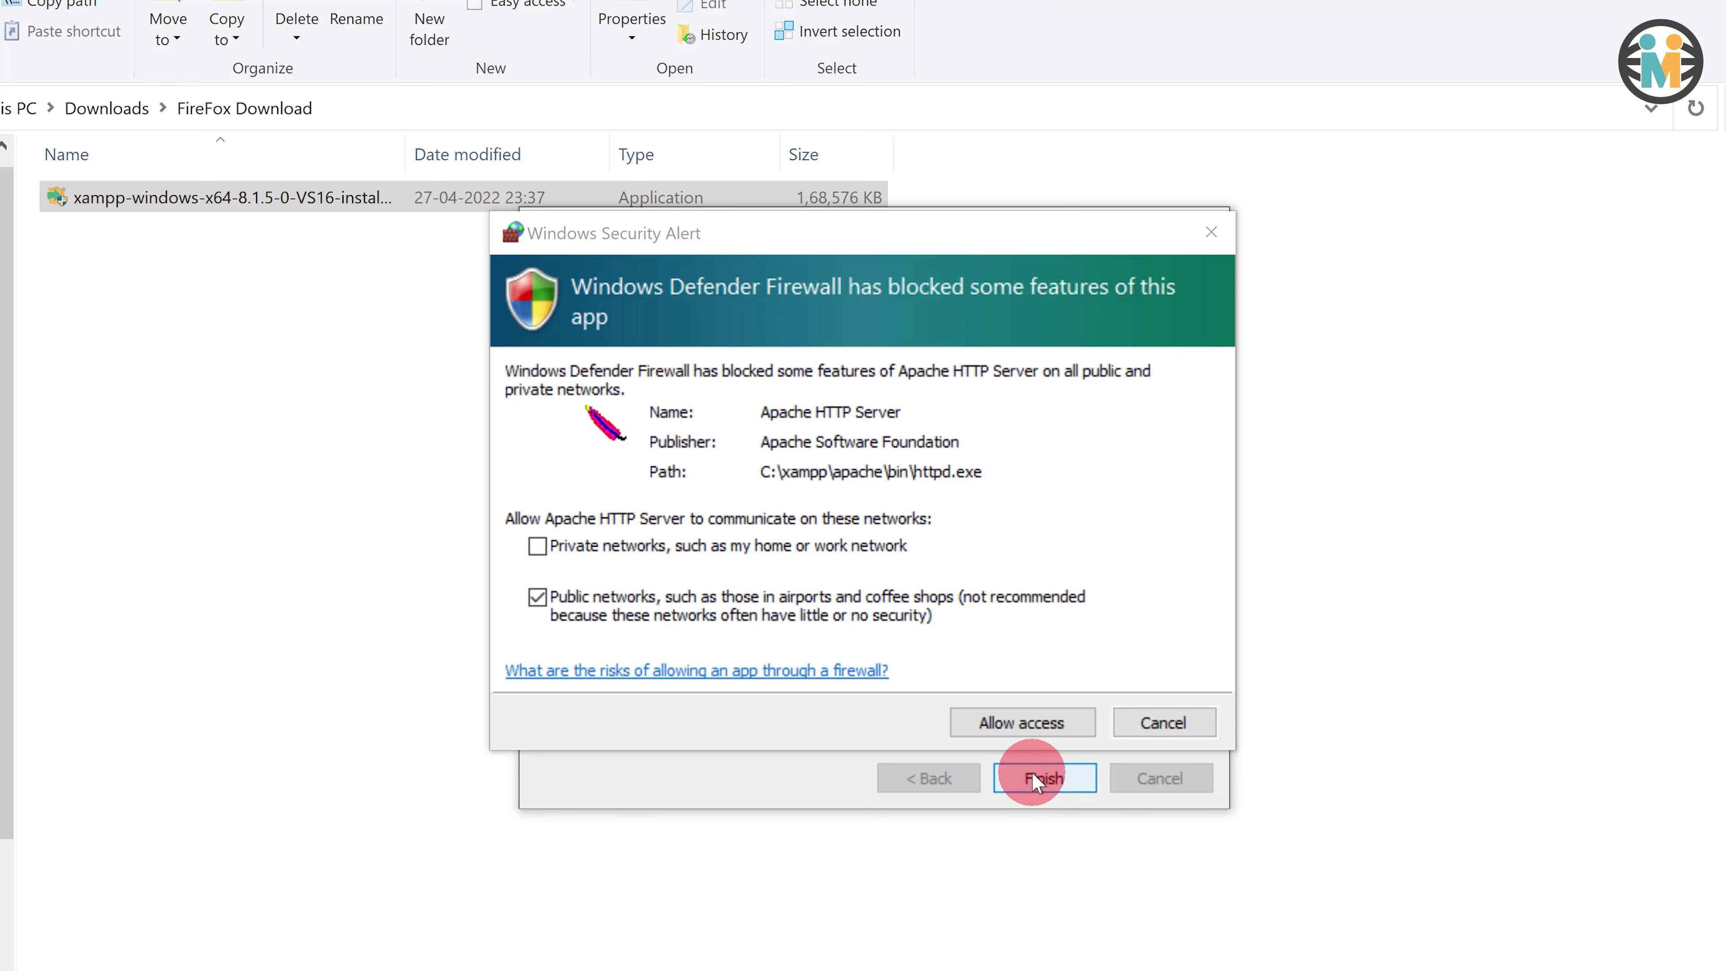
Allow Apache HTTP Server through the Windows Defender Firewall on public networks
{"action": "left_click", "coordinate": [1022, 722]}
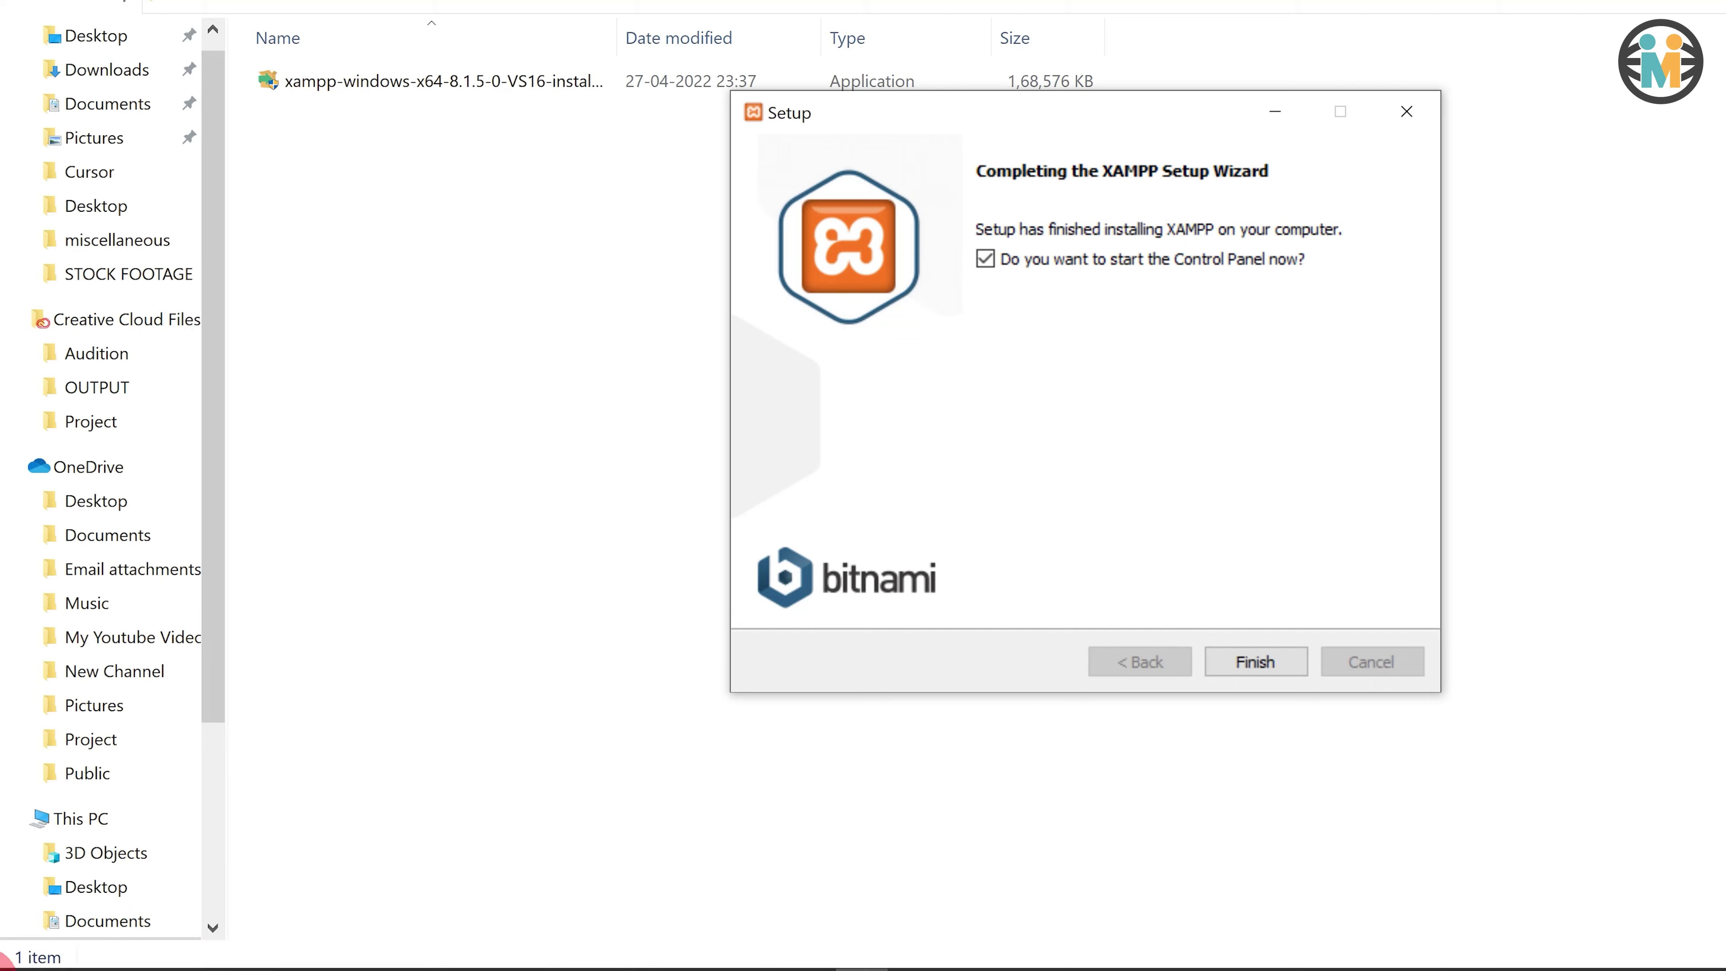
{"action": "left_click", "coordinate": [62, 959]}
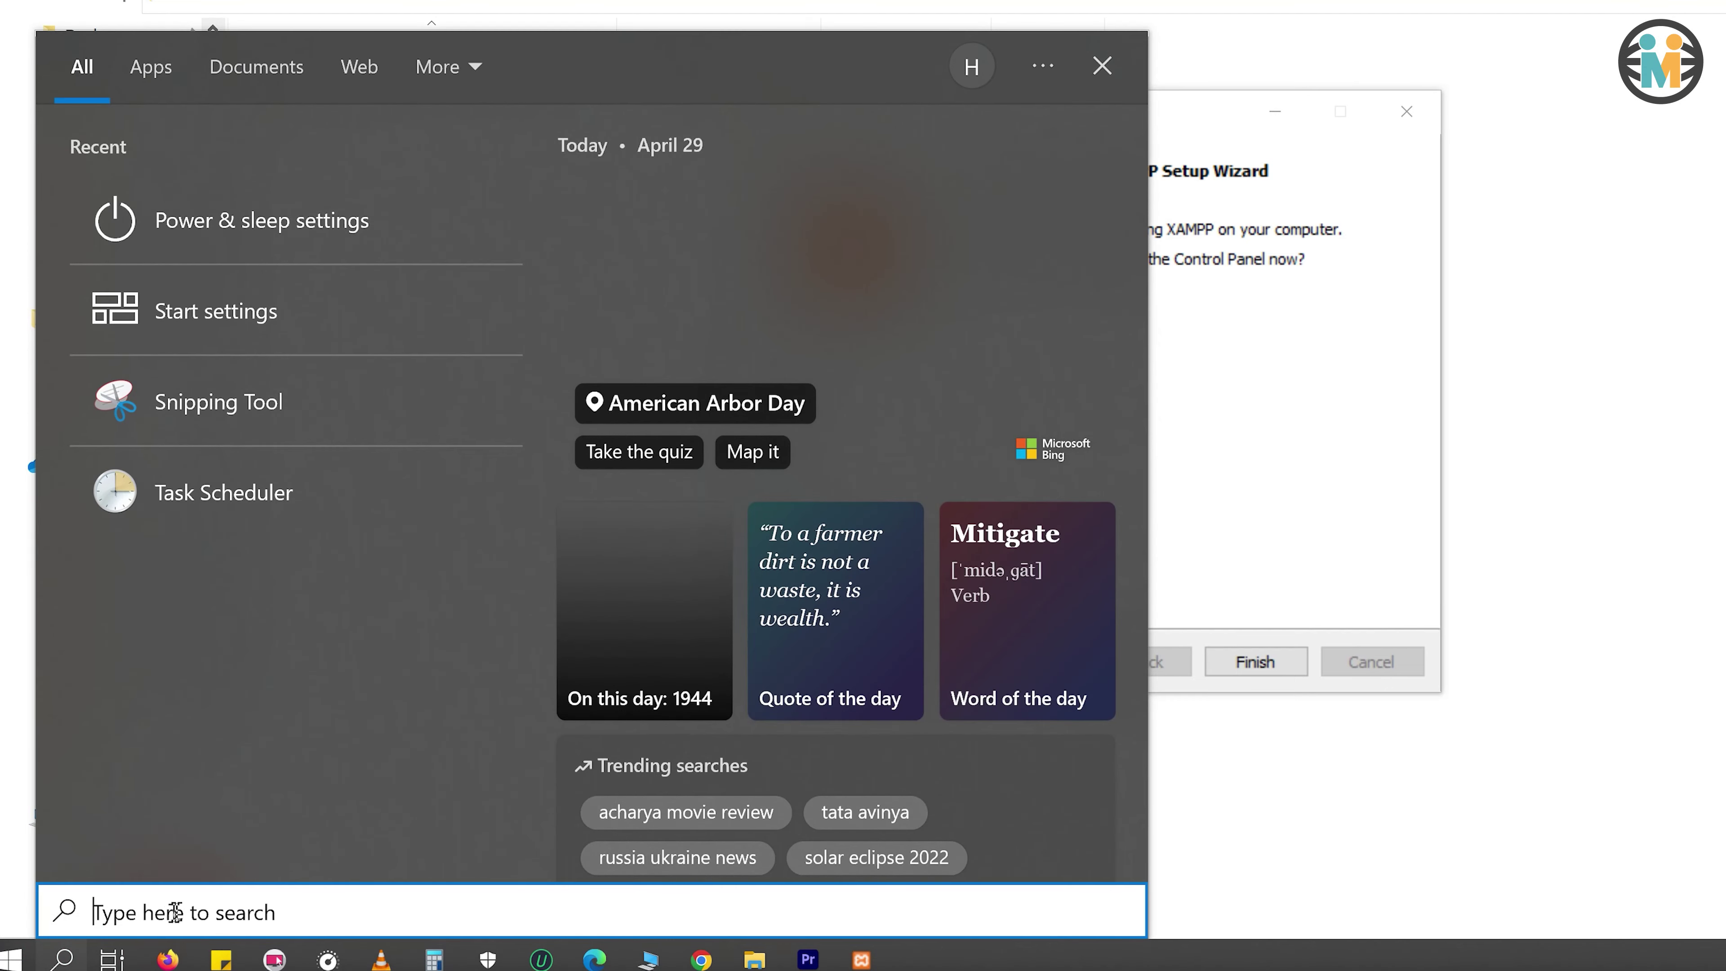
{"action": "type", "text": "xampp control panel"}
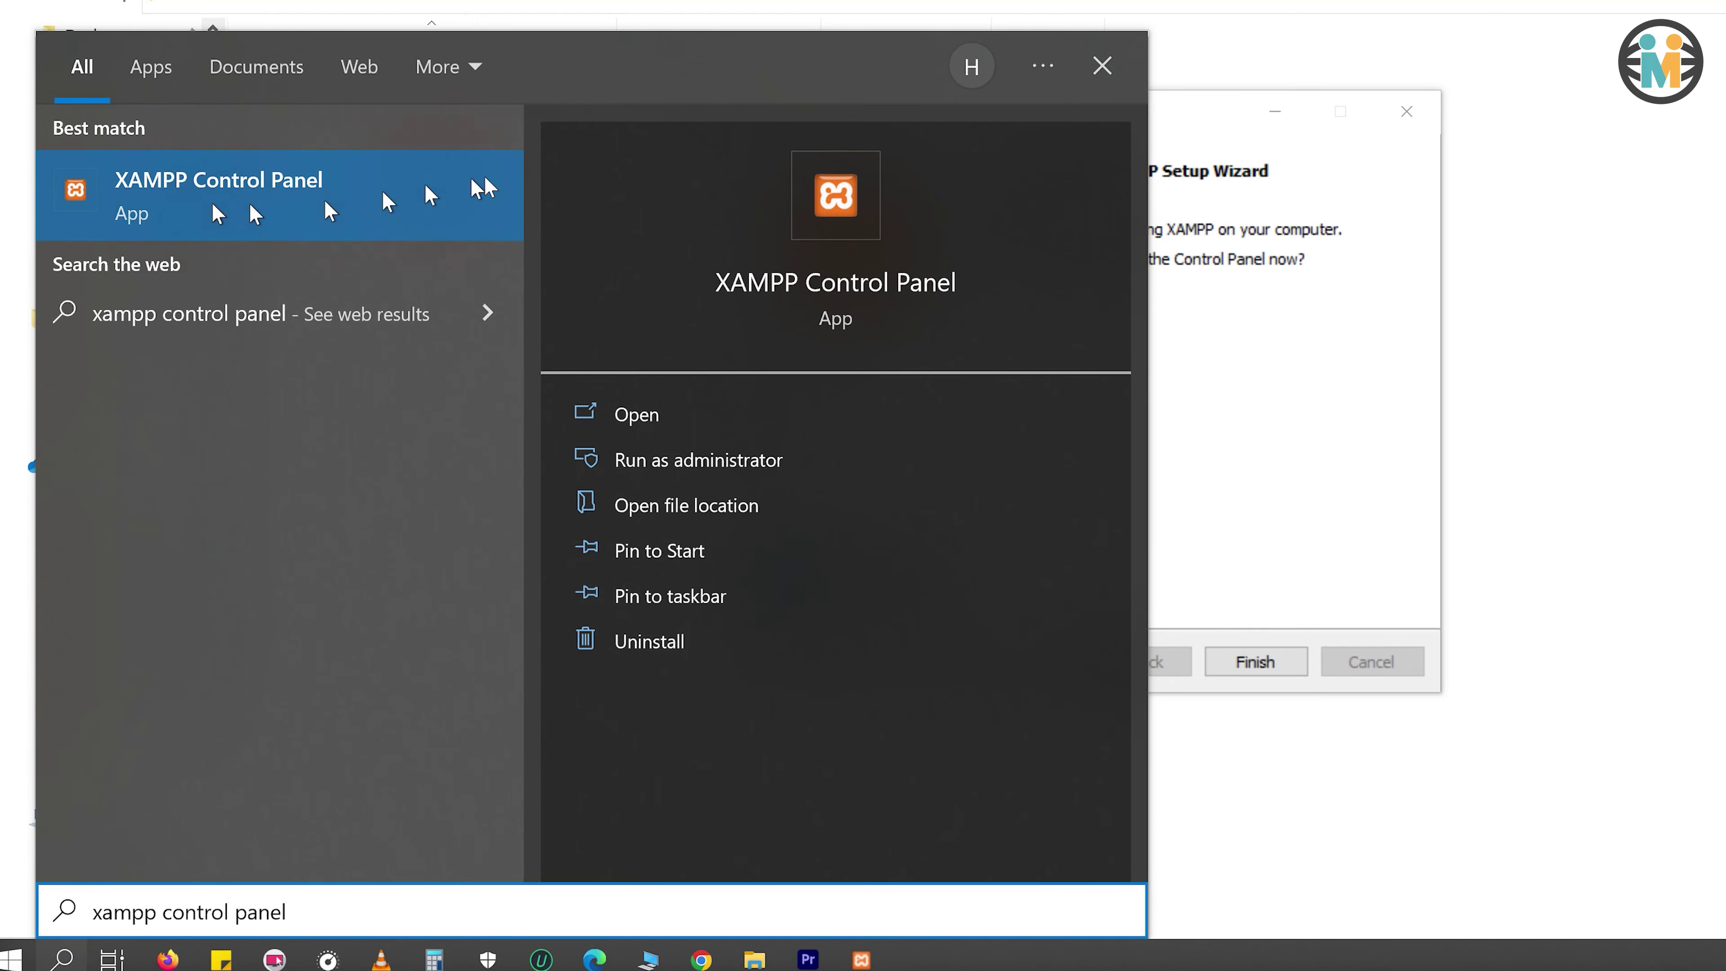
{"action": "left_click", "coordinate": [1102, 65]}
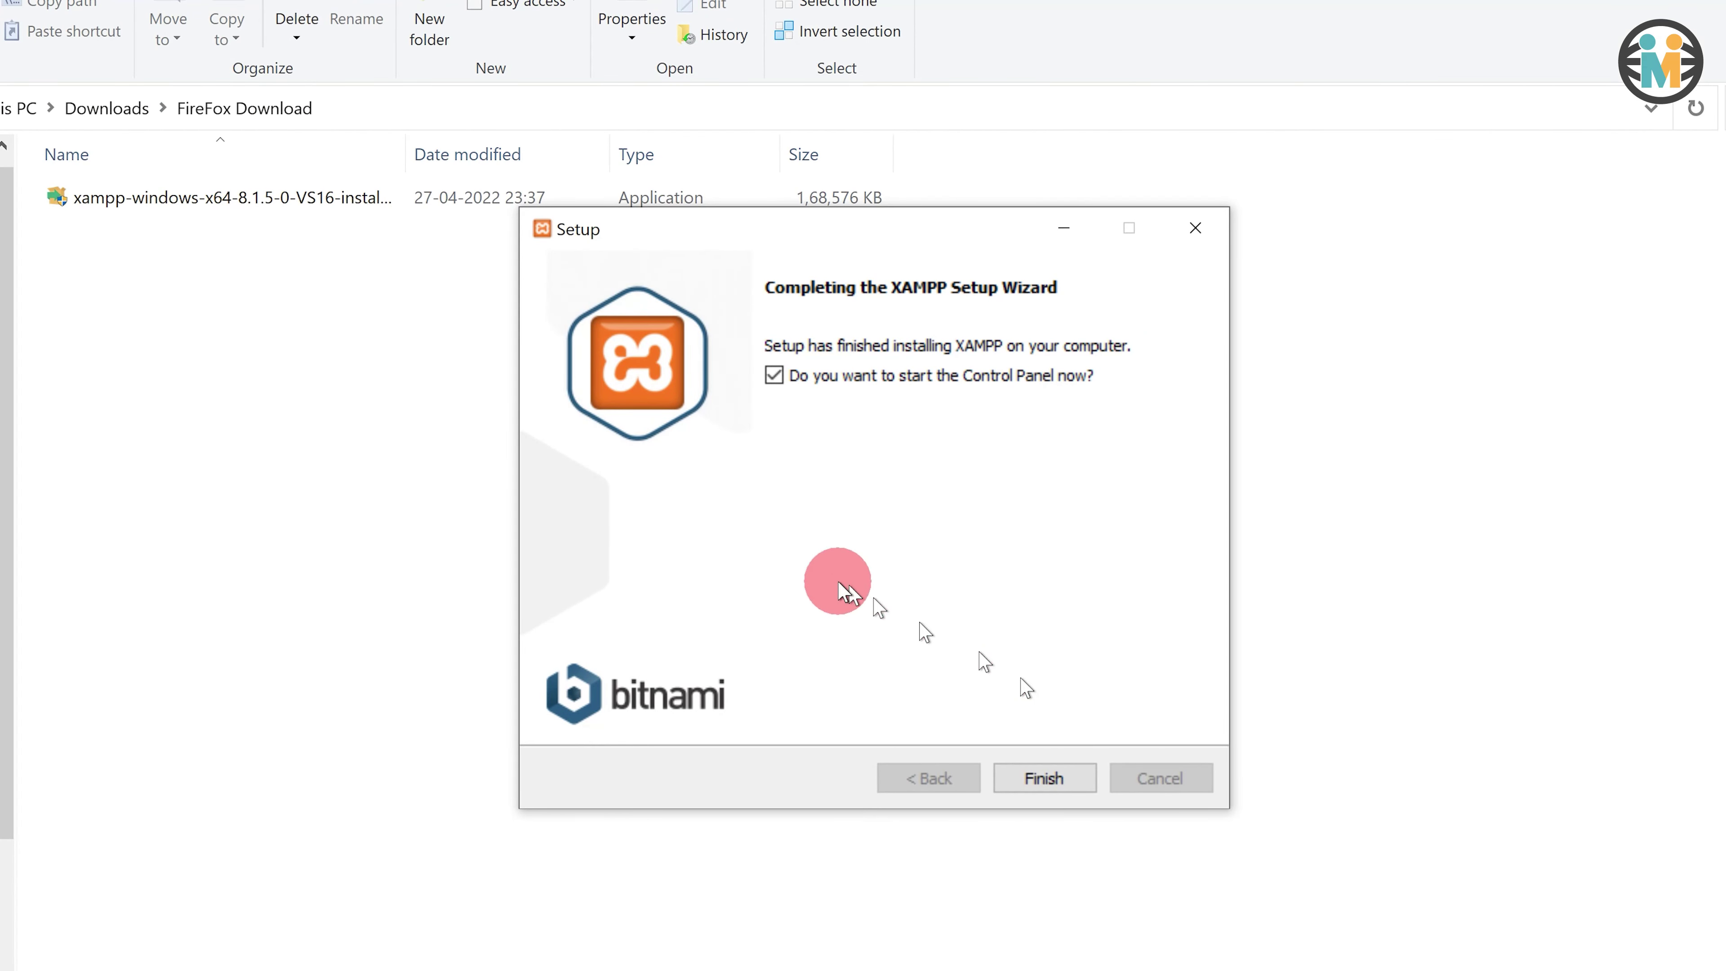
Finish the XAMPP setup with the Control Panel set to launch, and start the Apache and MySQL modules
{"action": "left_click", "coordinate": [1033, 778]}
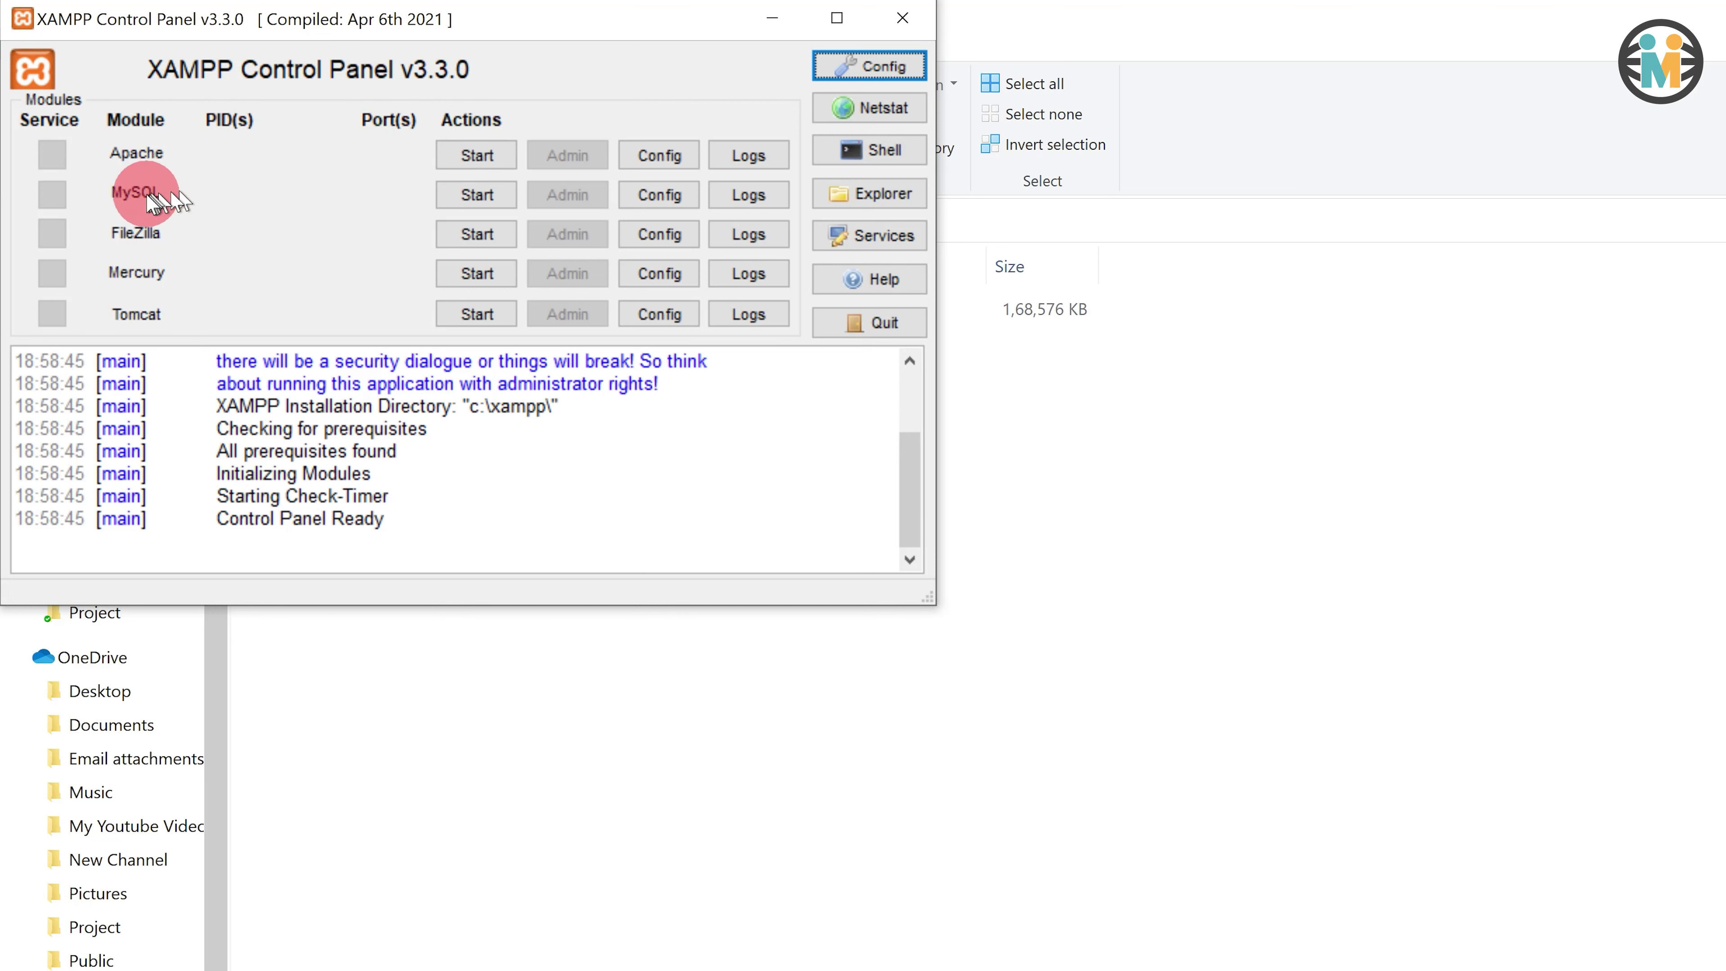
{"action": "left_click", "coordinate": [469, 194]}
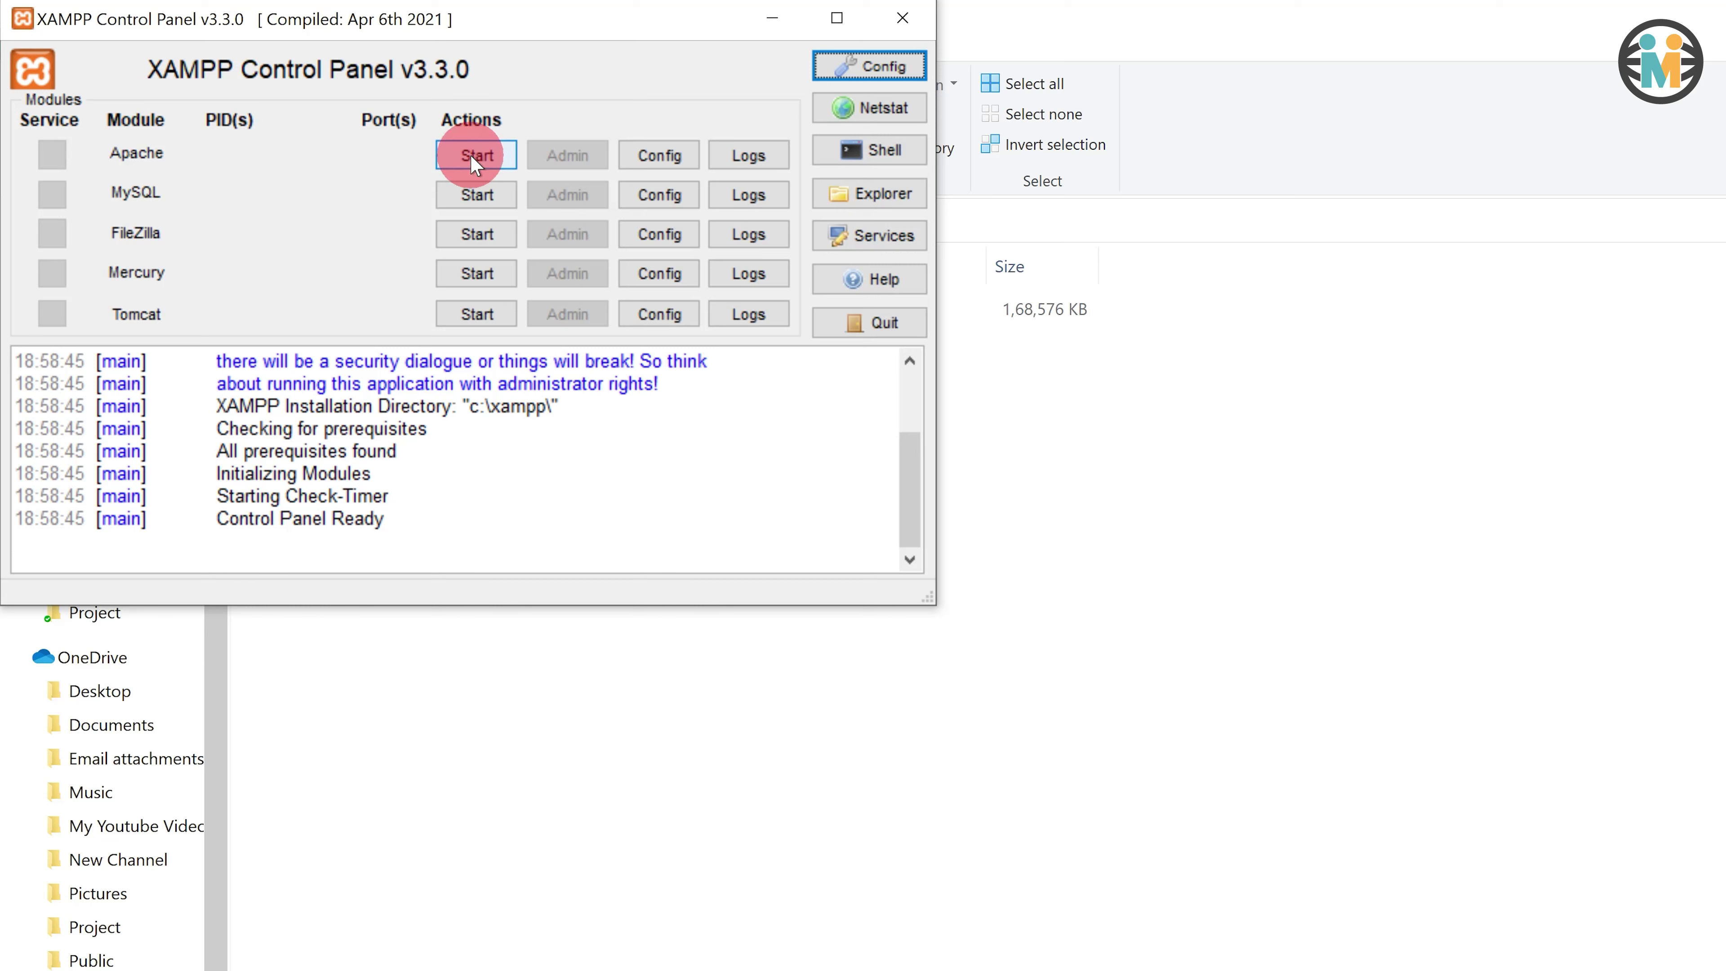
{"action": "left_click", "coordinate": [474, 156]}
{"action": "left_click", "coordinate": [478, 195]}
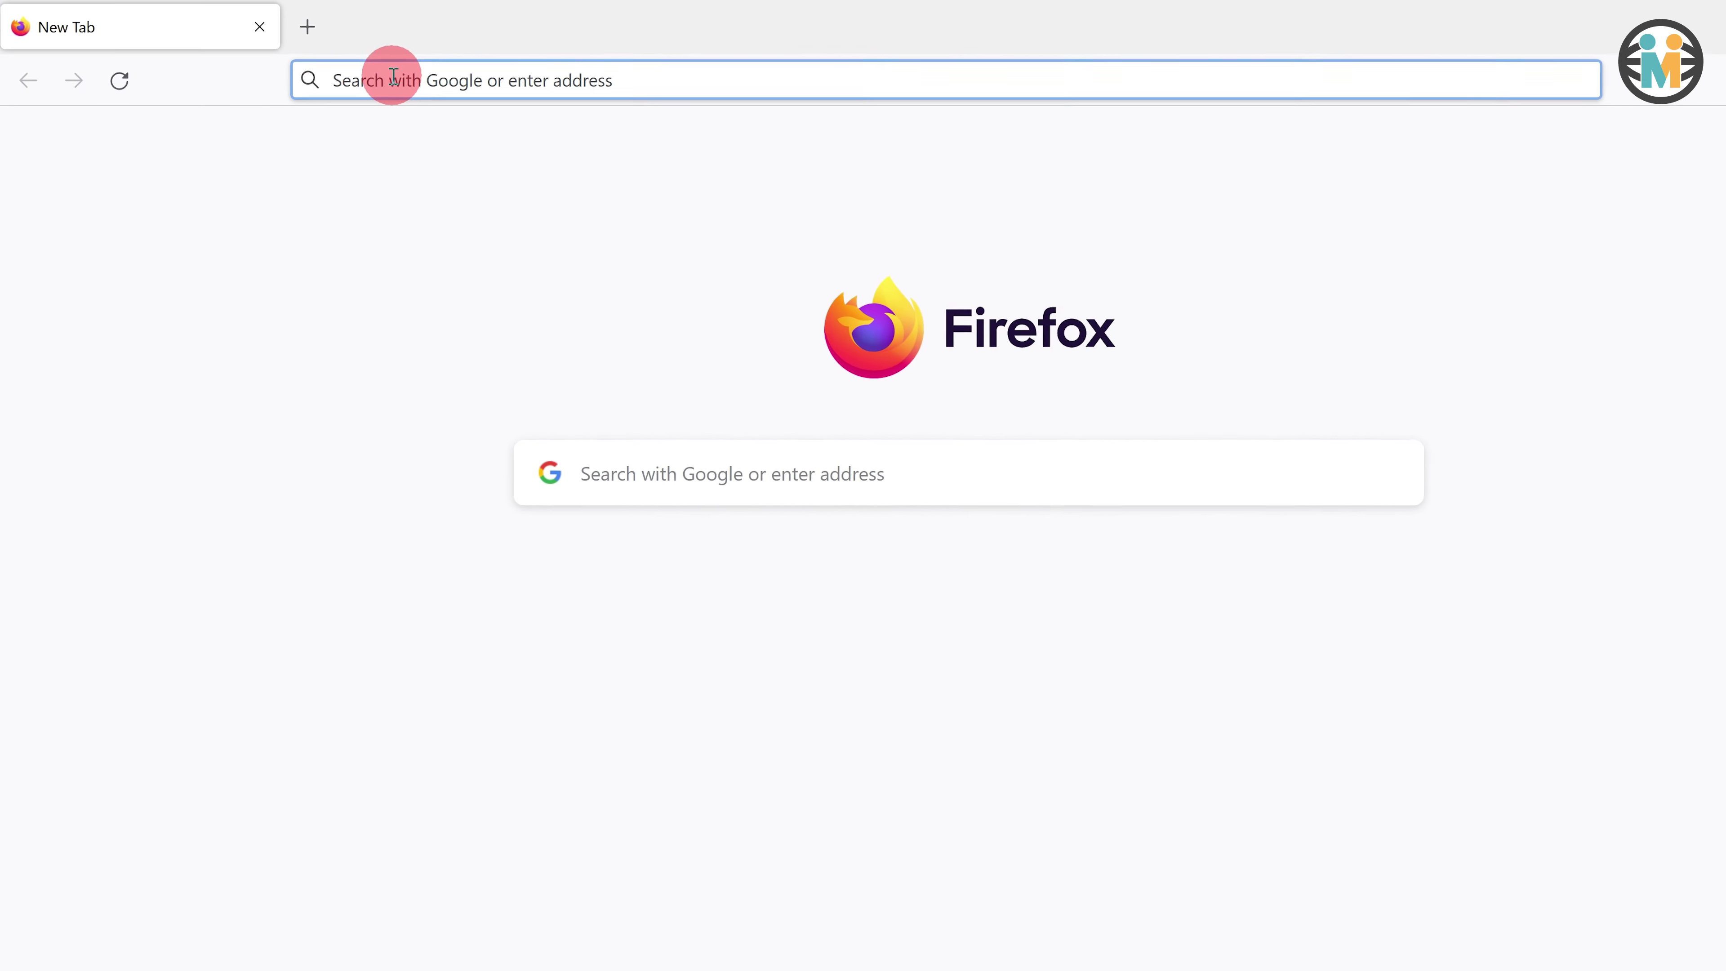
In Firefox, go to wordpress.org and download the WordPress 5.9.3 package from the Get WordPress page
{"action": "type", "text": "wordpress.org"}
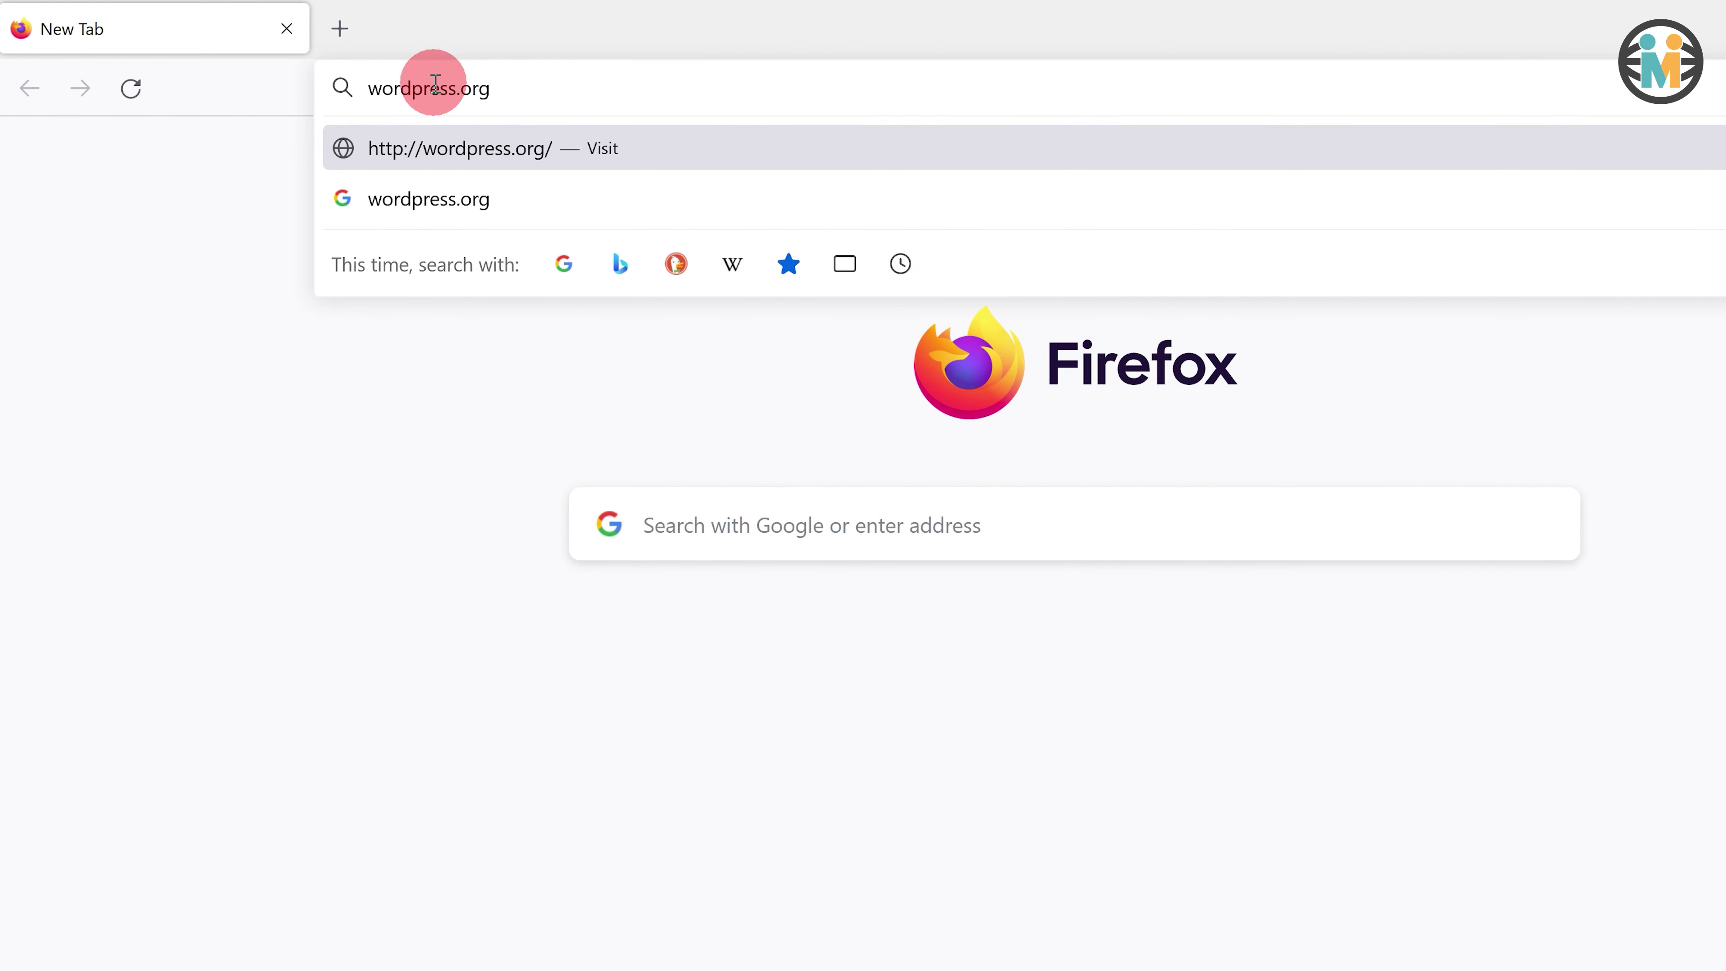
{"action": "key", "text": "Return"}
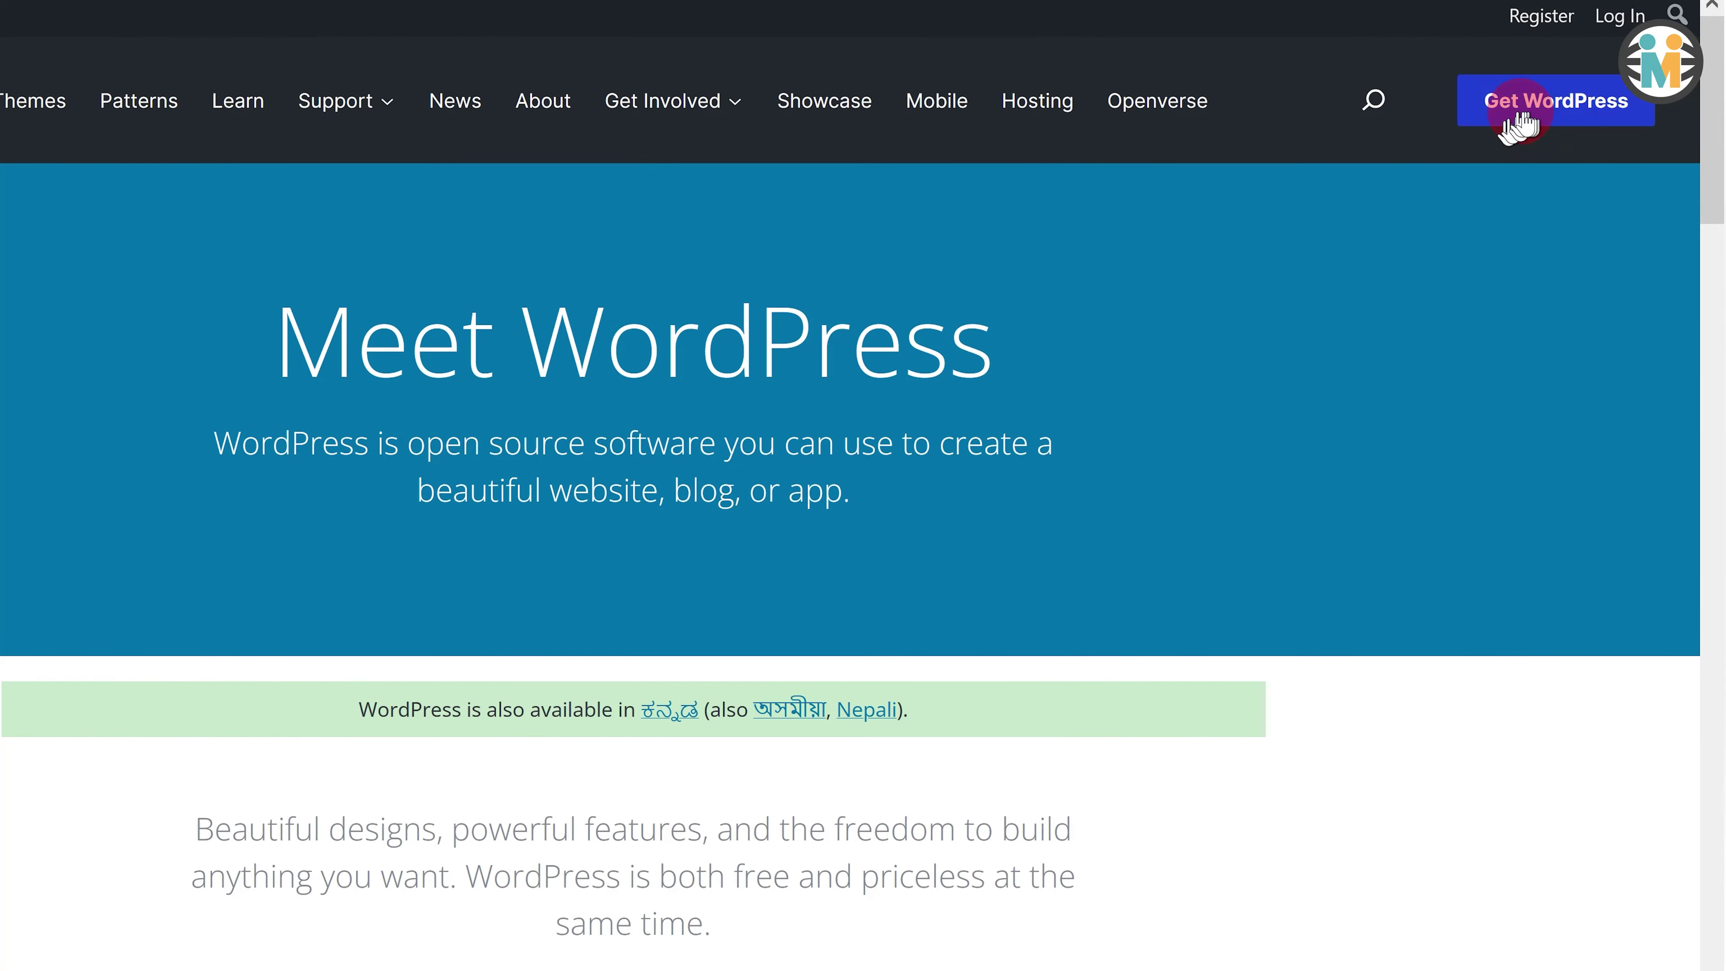
{"action": "left_click", "coordinate": [1571, 100]}
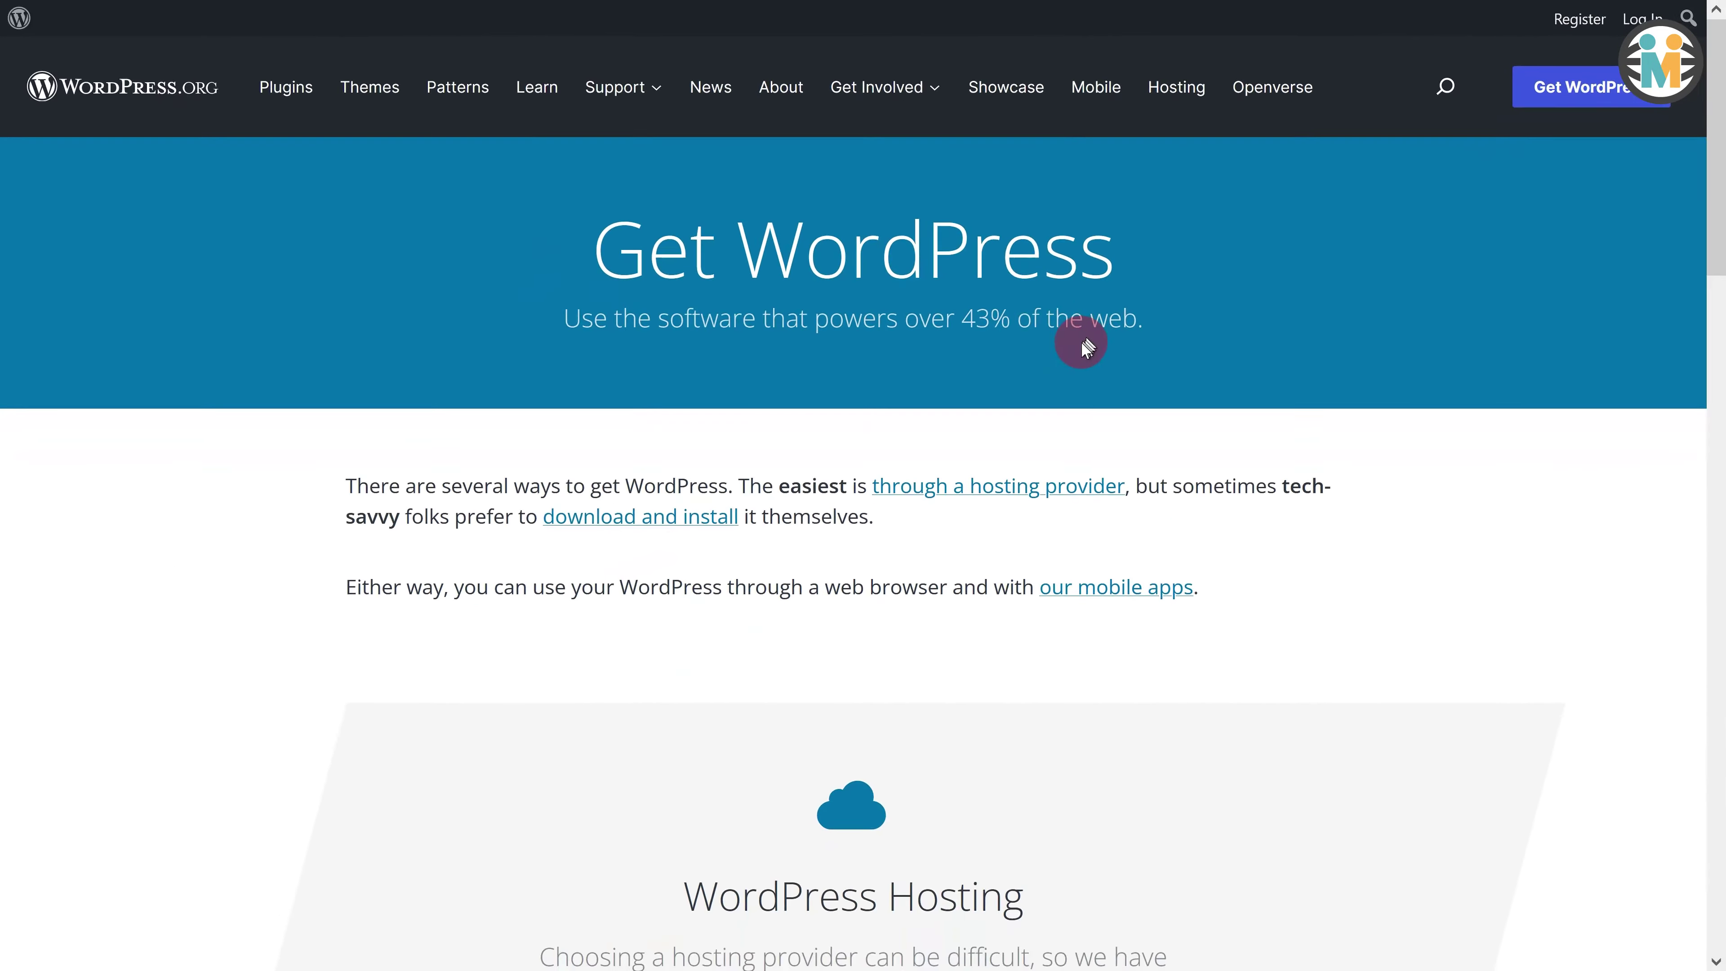
{"action": "scroll", "coordinate": [1087, 348], "scroll_direction": "down", "scroll_amount": 10}
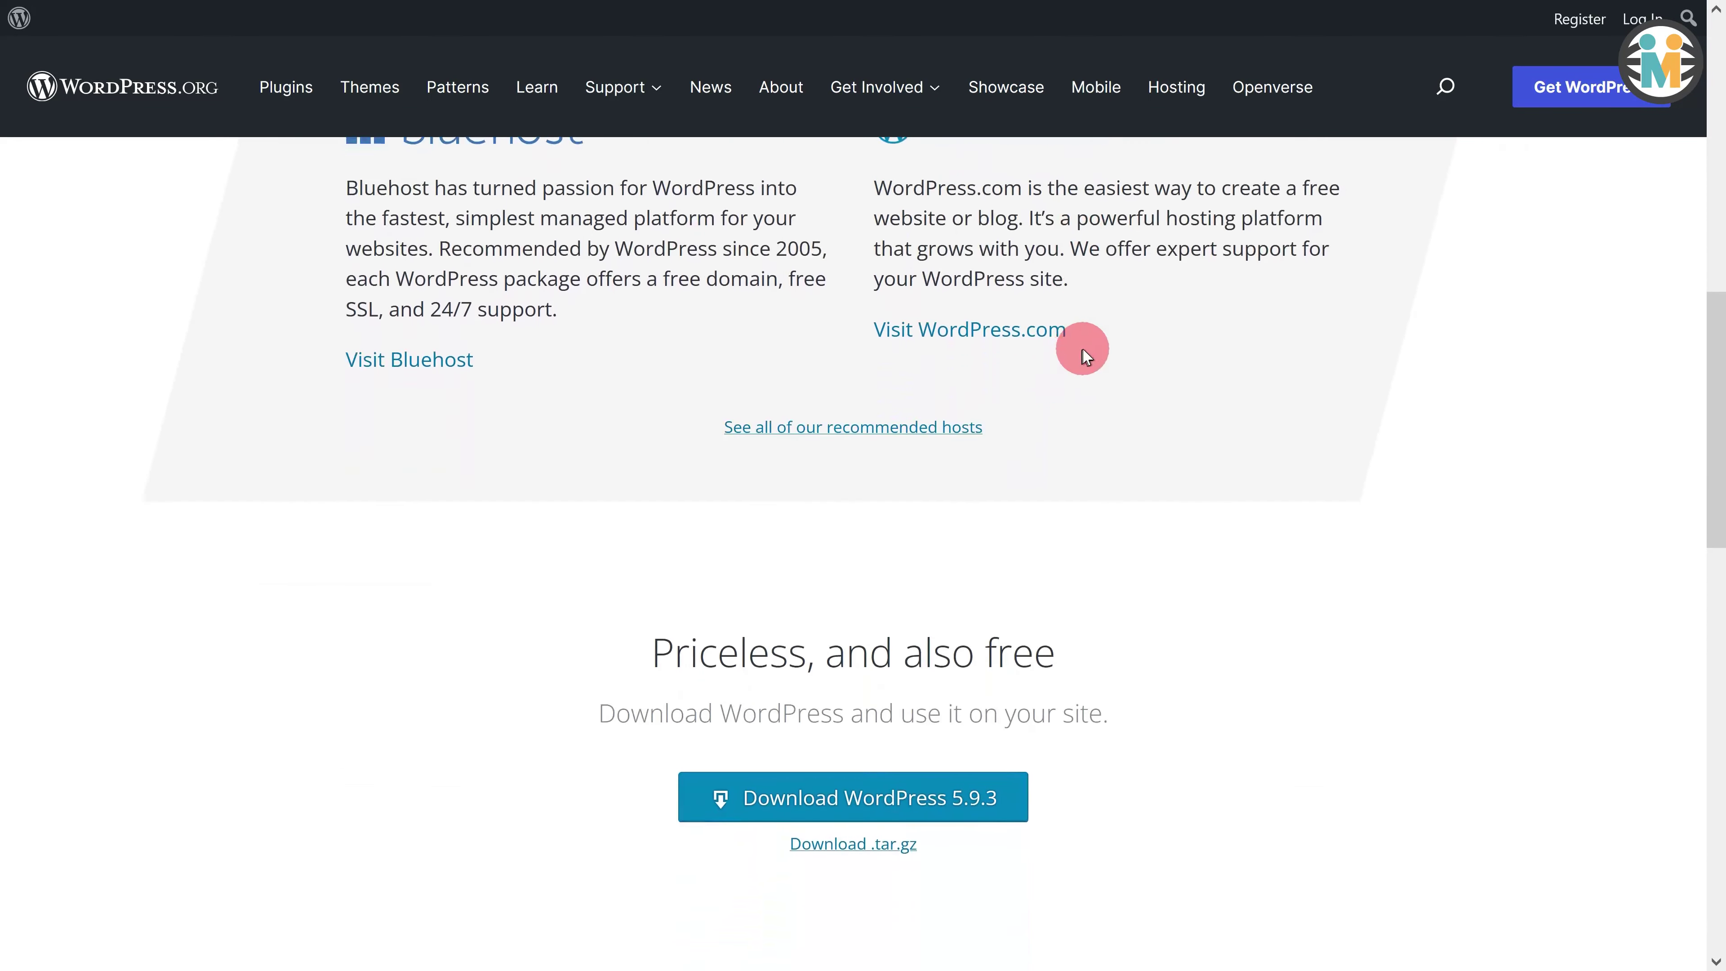
{"action": "scroll", "coordinate": [1082, 351], "scroll_direction": "down", "scroll_amount": 3}
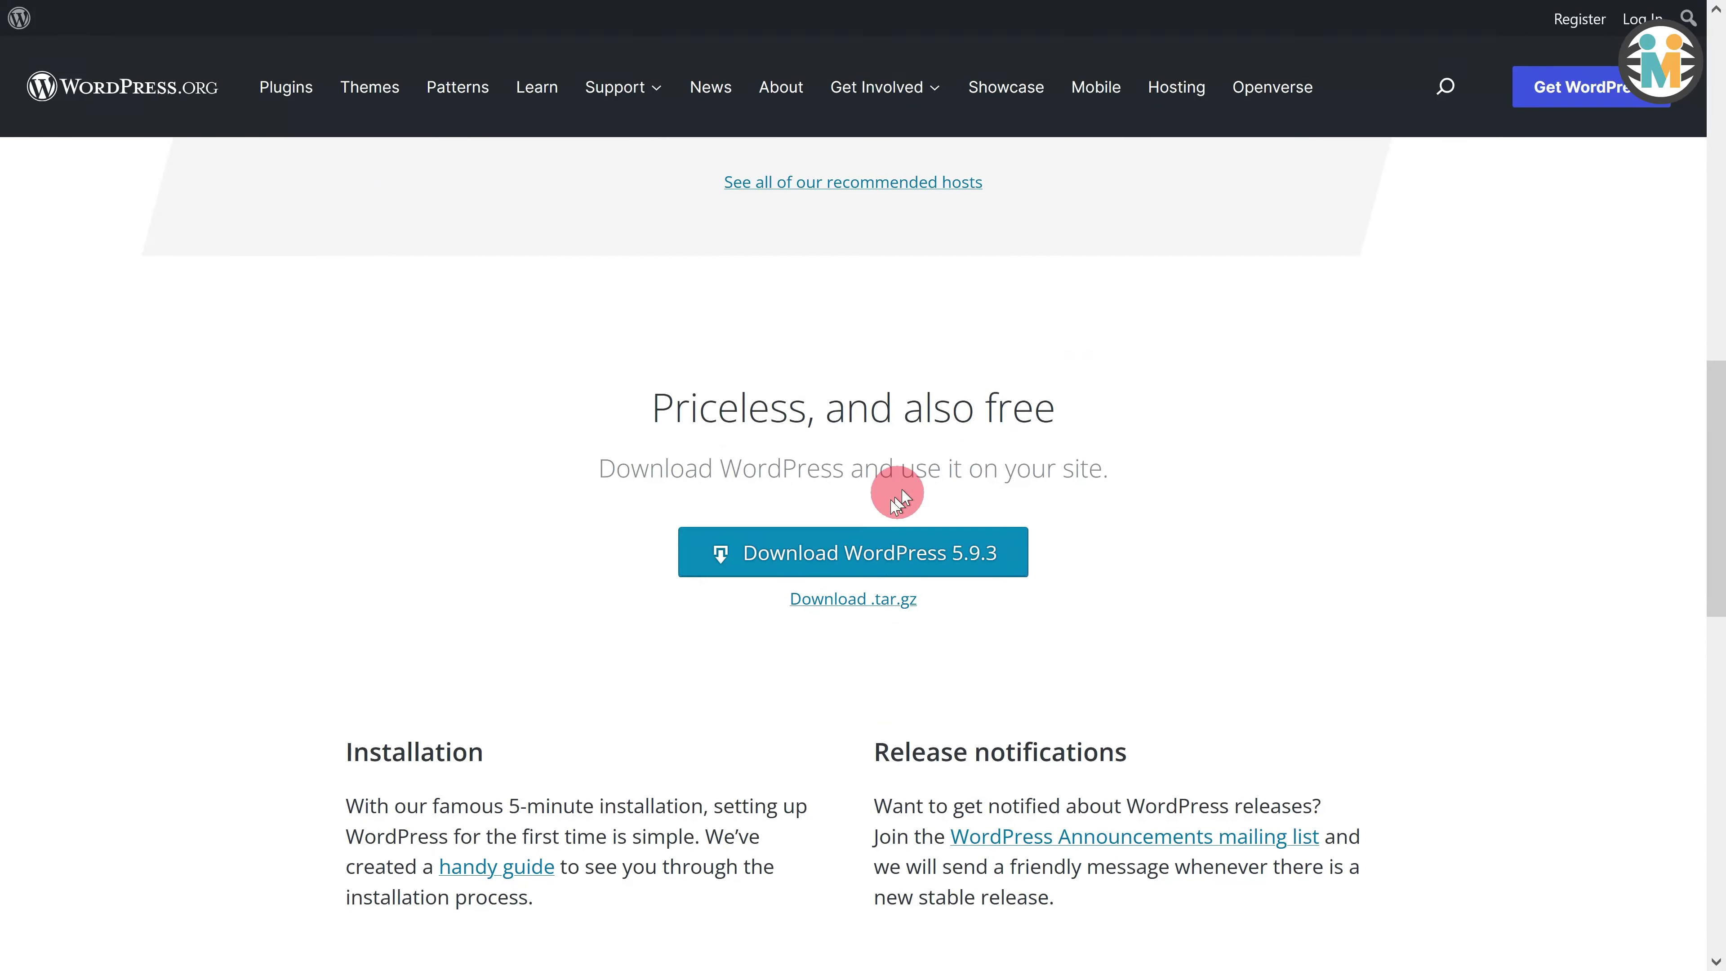
{"action": "left_click", "coordinate": [868, 554]}
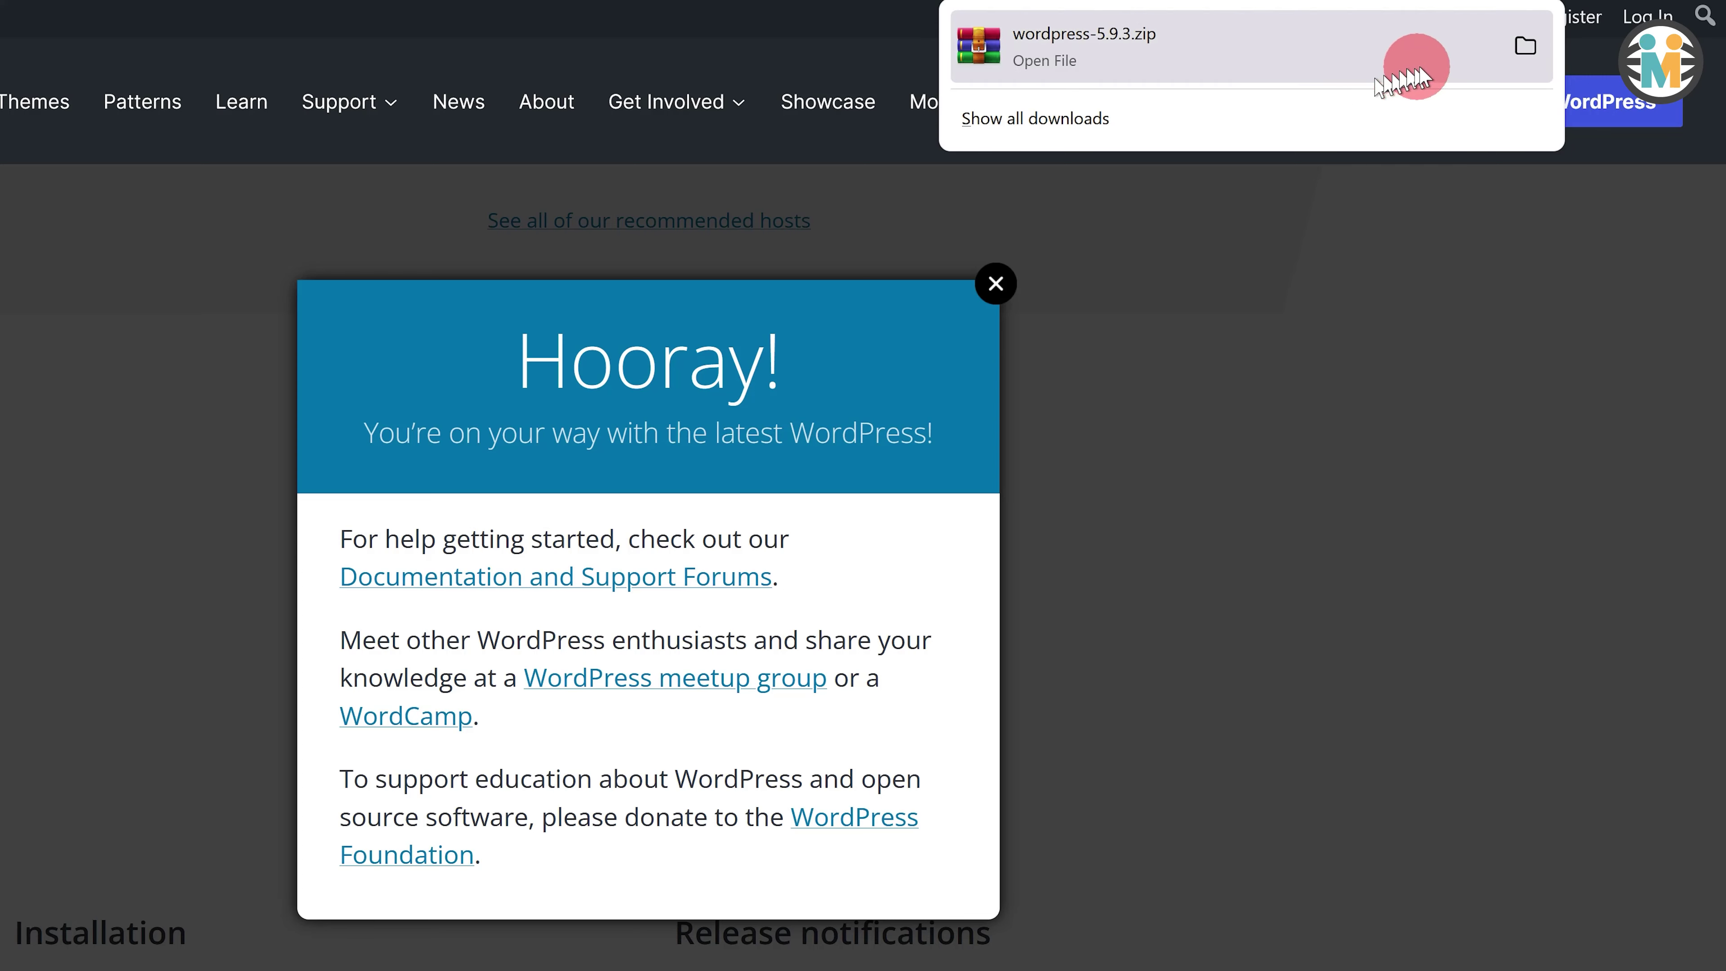
Copy the downloaded wordpress-5.9.3 archive from its download folder into C:\xampp\htdocs
{"action": "left_click", "coordinate": [1525, 45]}
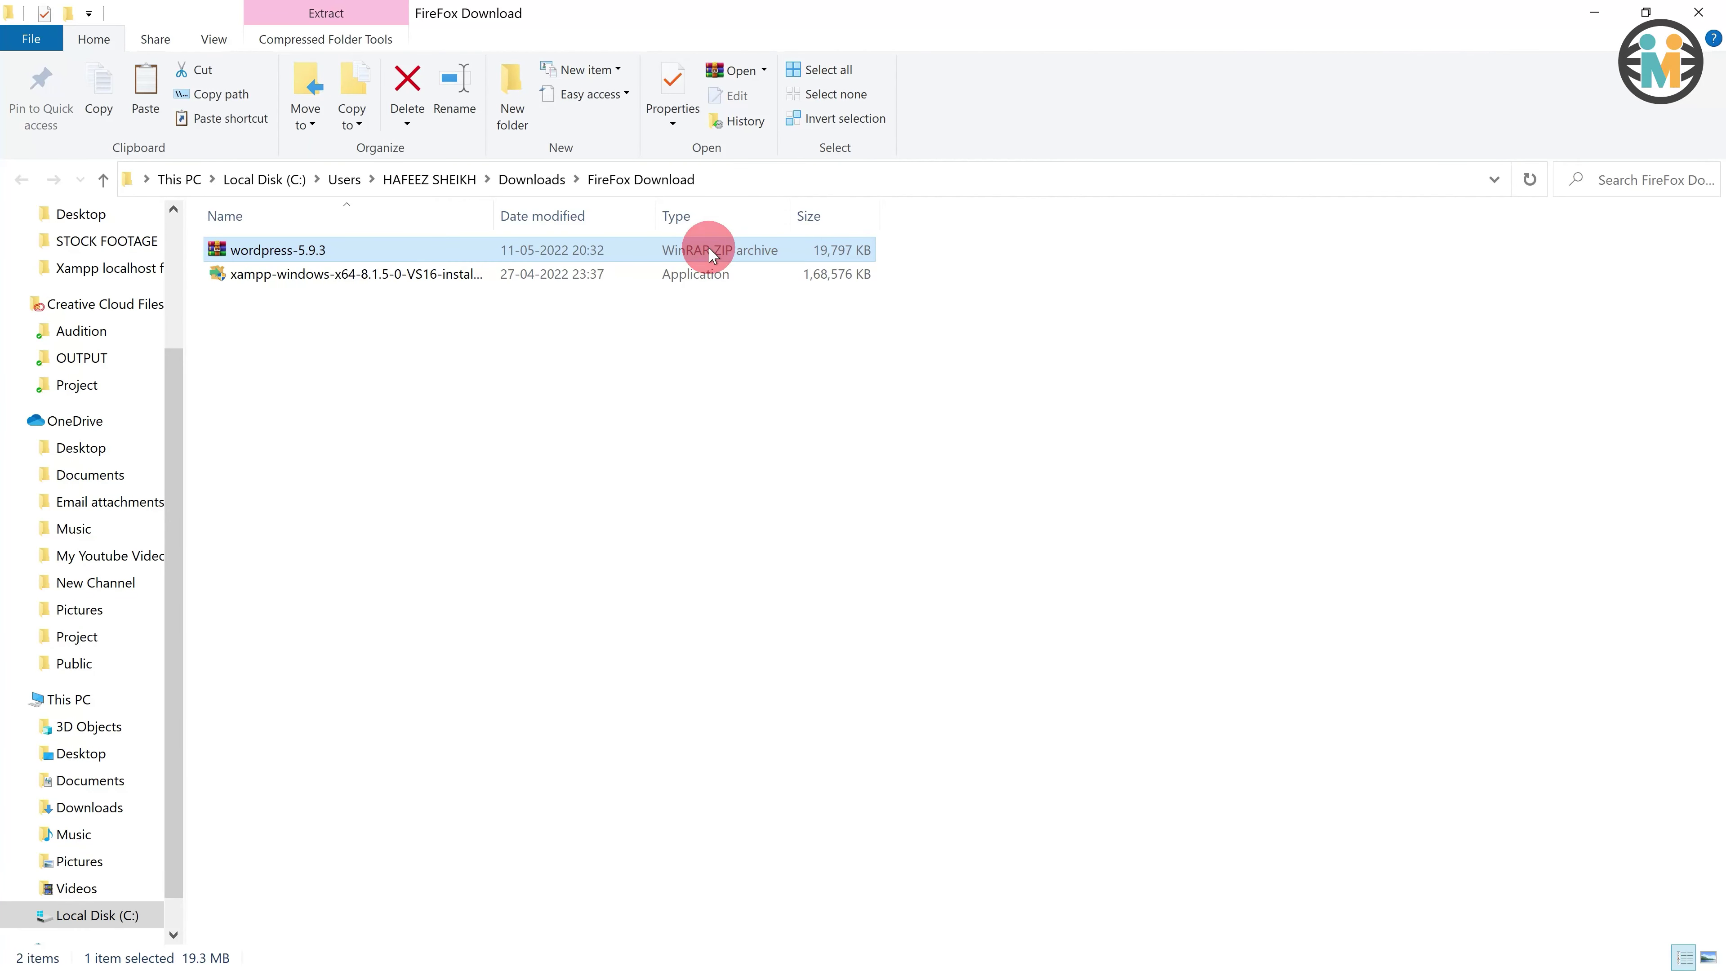
{"action": "right_click", "coordinate": [710, 252]}
{"action": "left_click", "coordinate": [799, 644]}
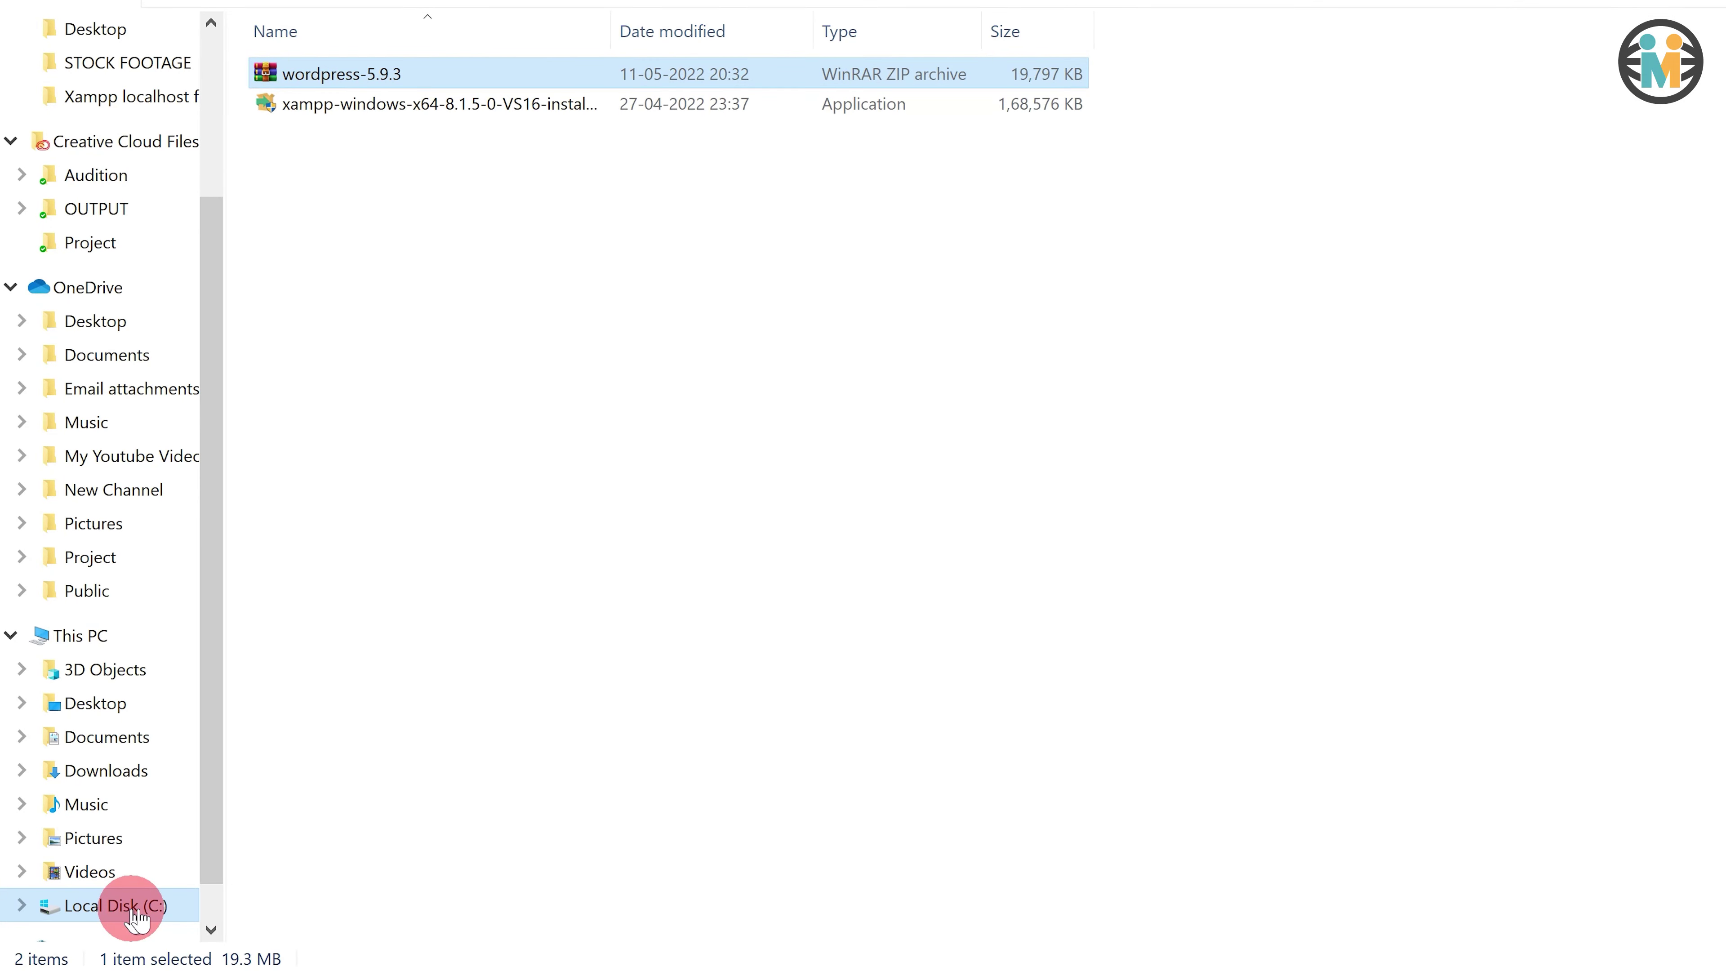
{"action": "left_click", "coordinate": [116, 906]}
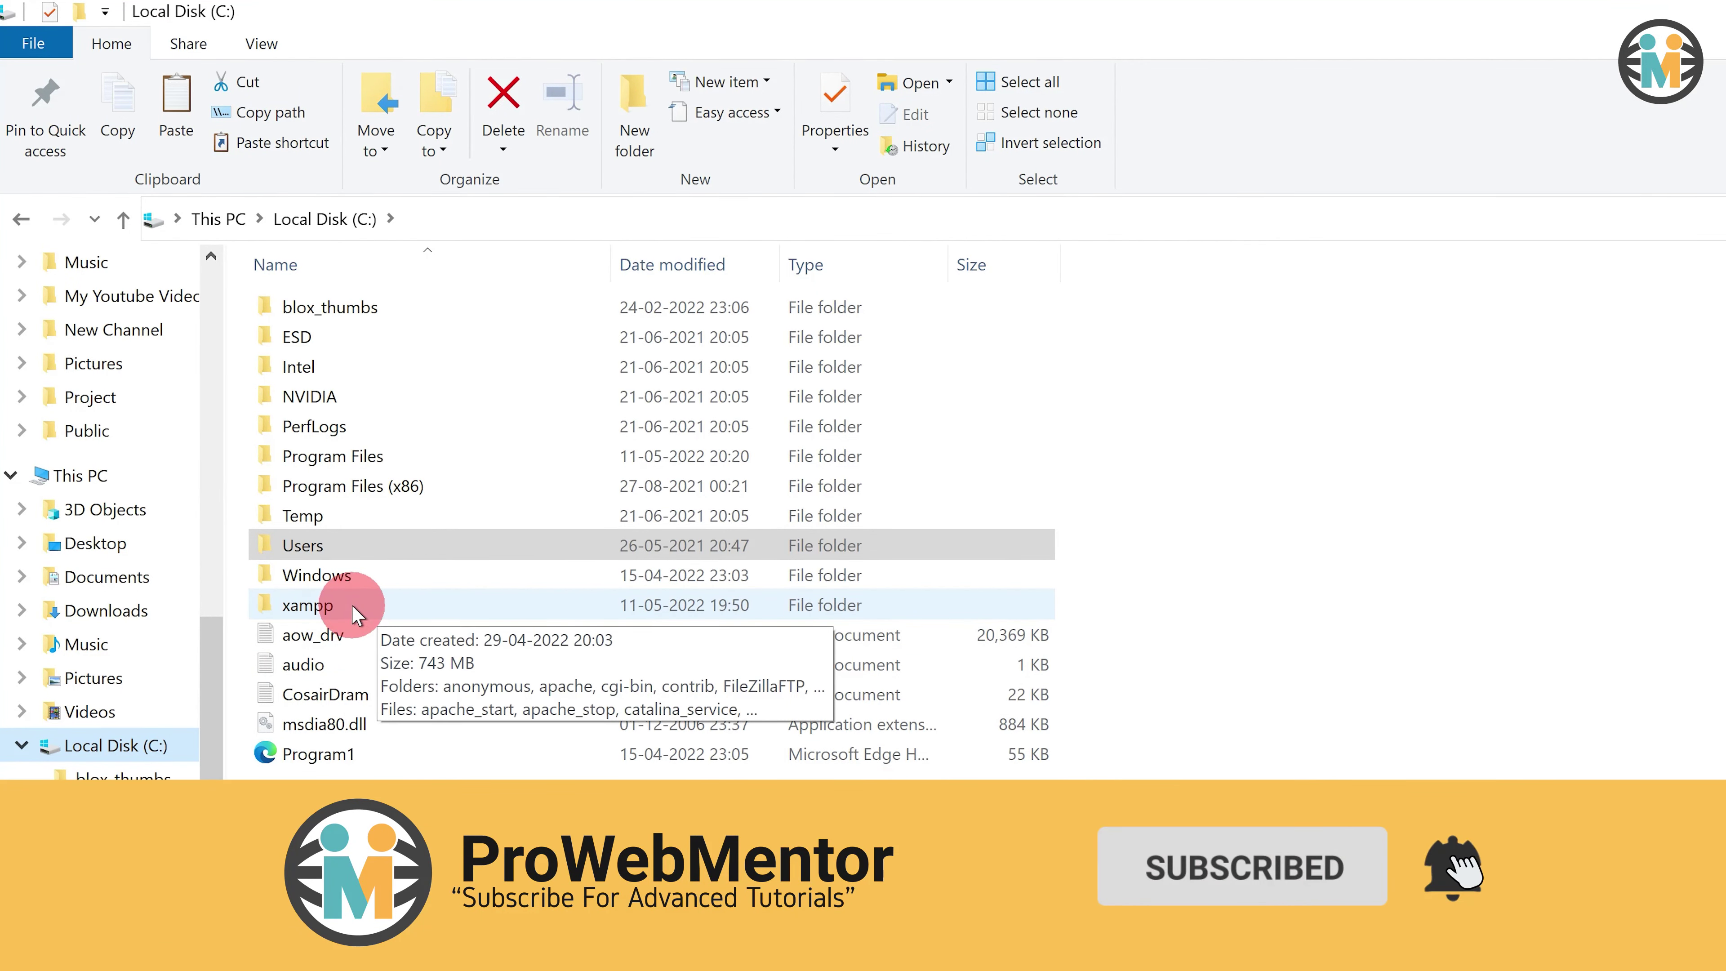
{"action": "double_click", "coordinate": [352, 604]}
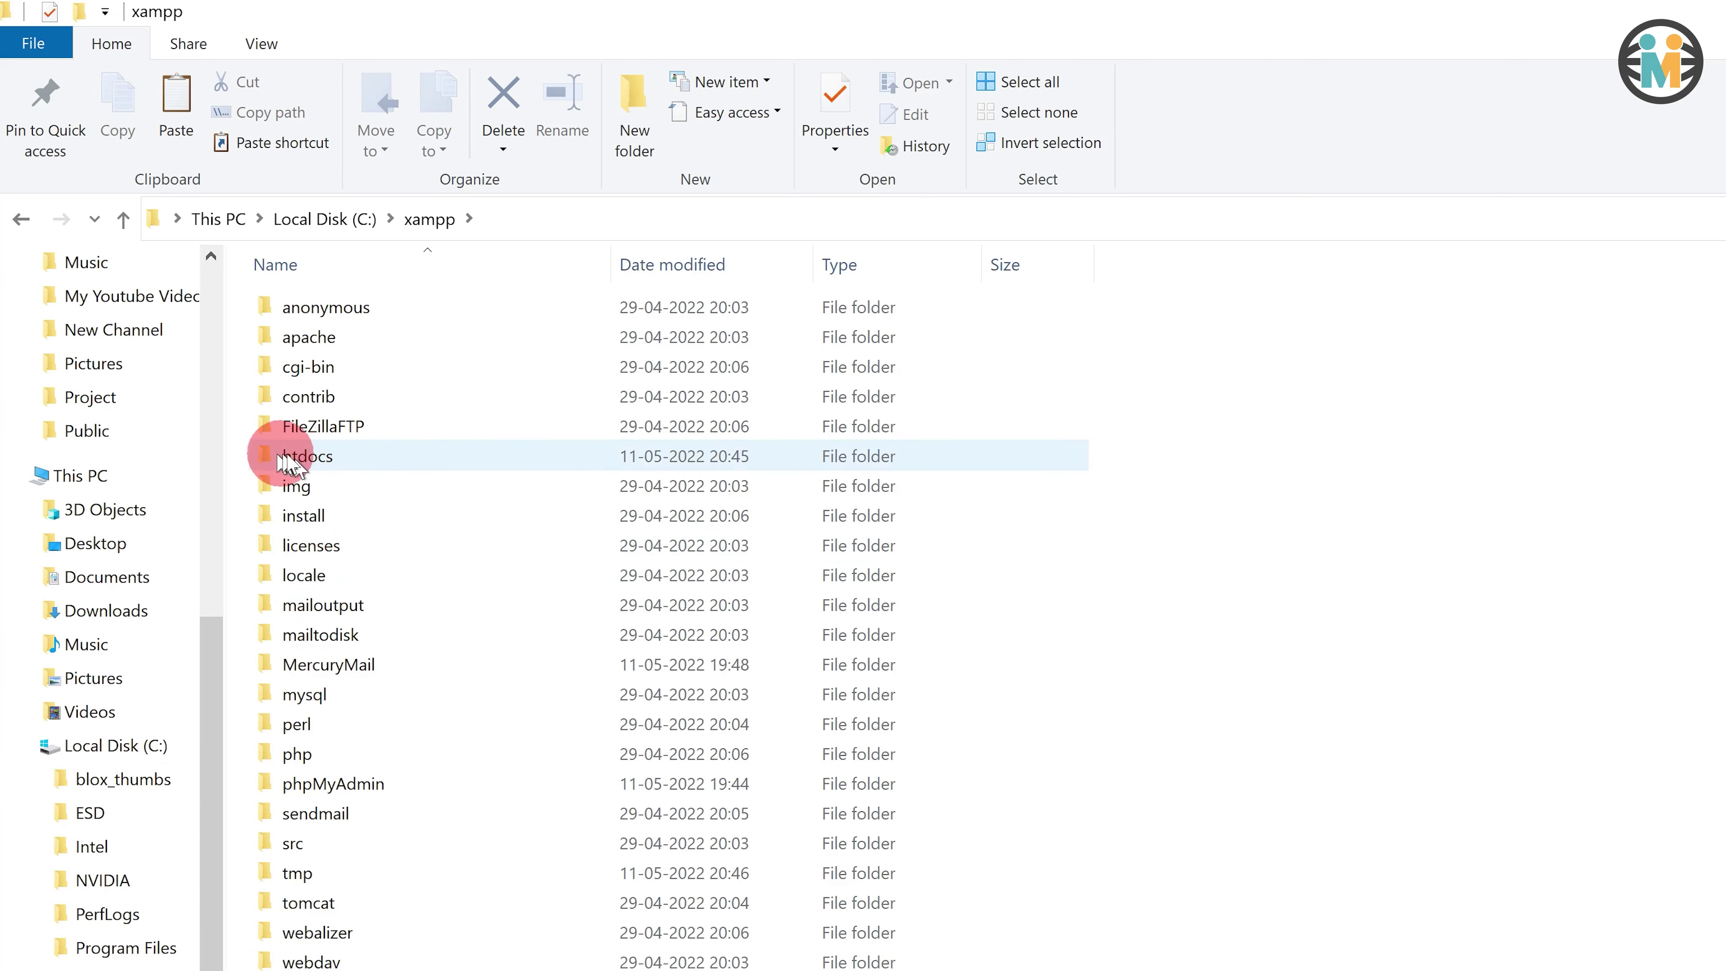
{"action": "double_click", "coordinate": [344, 455]}
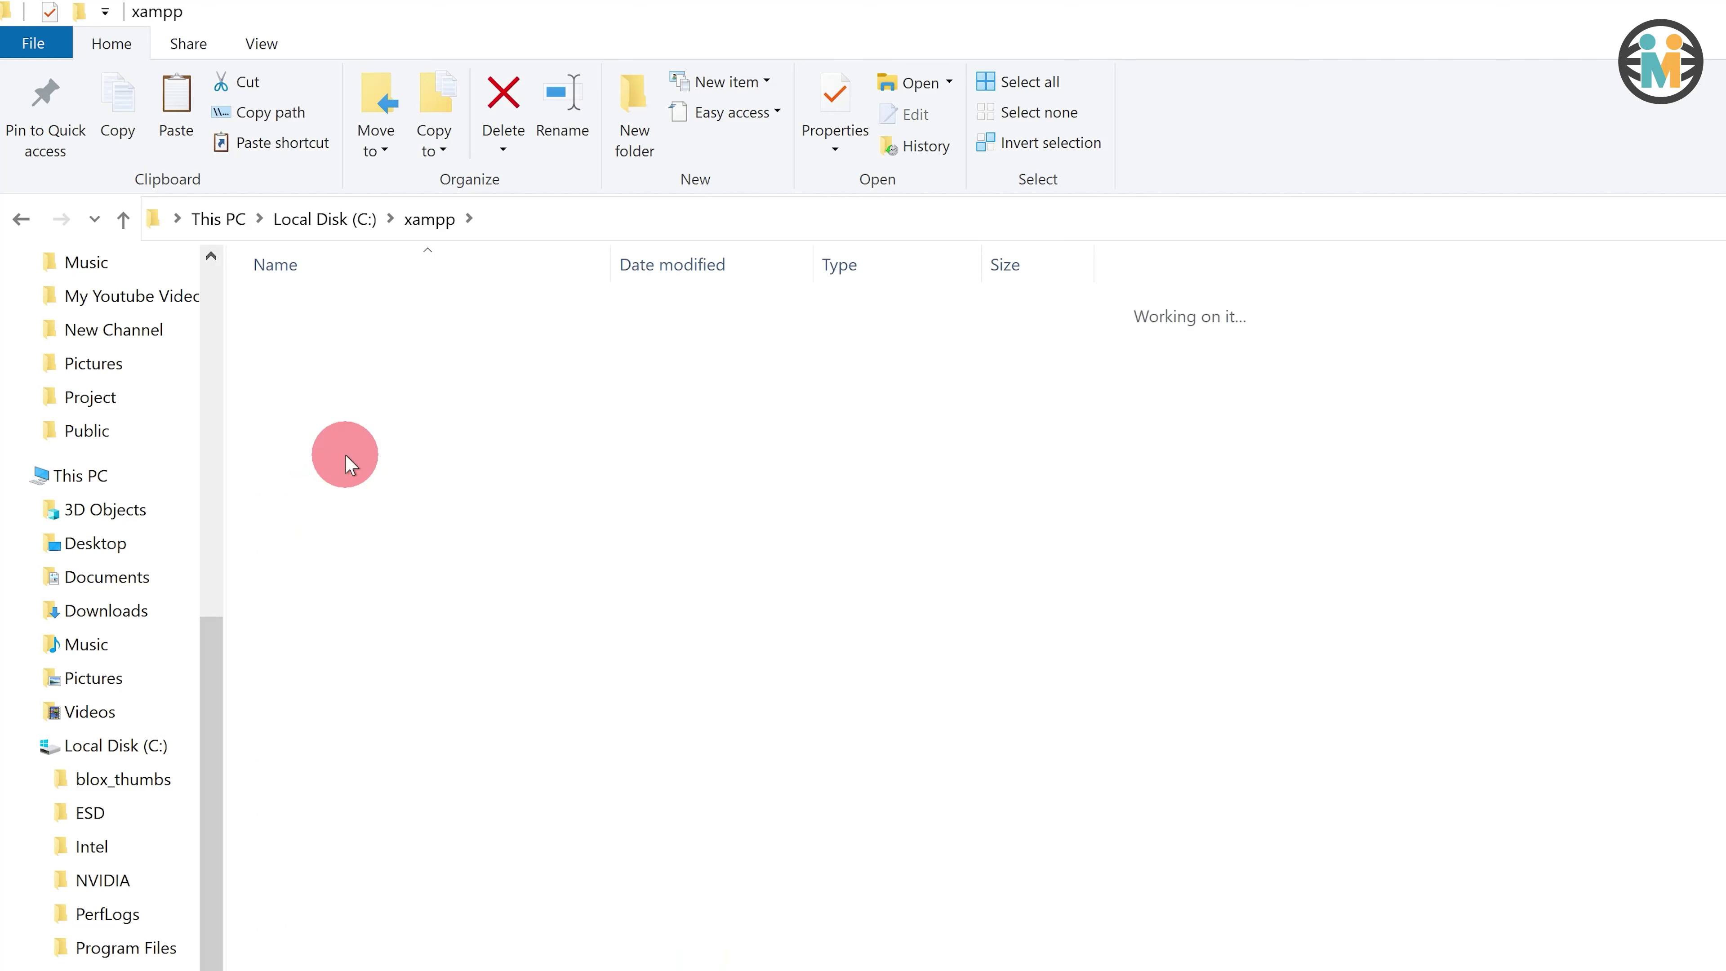
{"action": "right_click", "coordinate": [412, 639]}
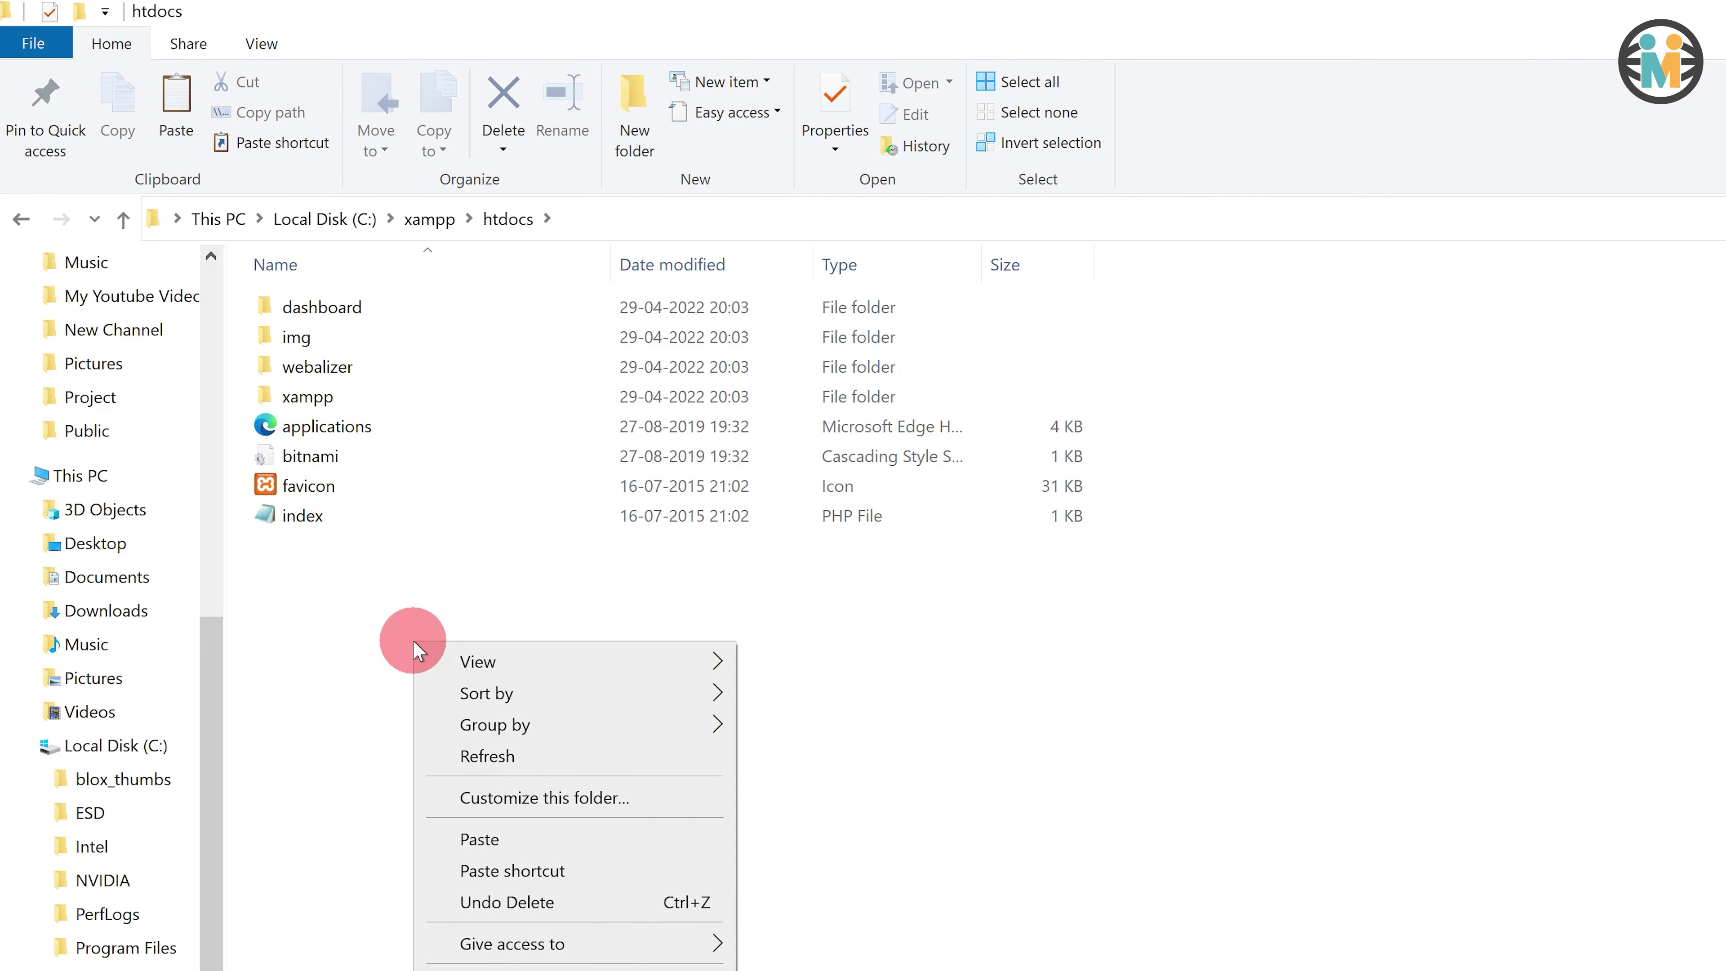
{"action": "left_click", "coordinate": [481, 839]}
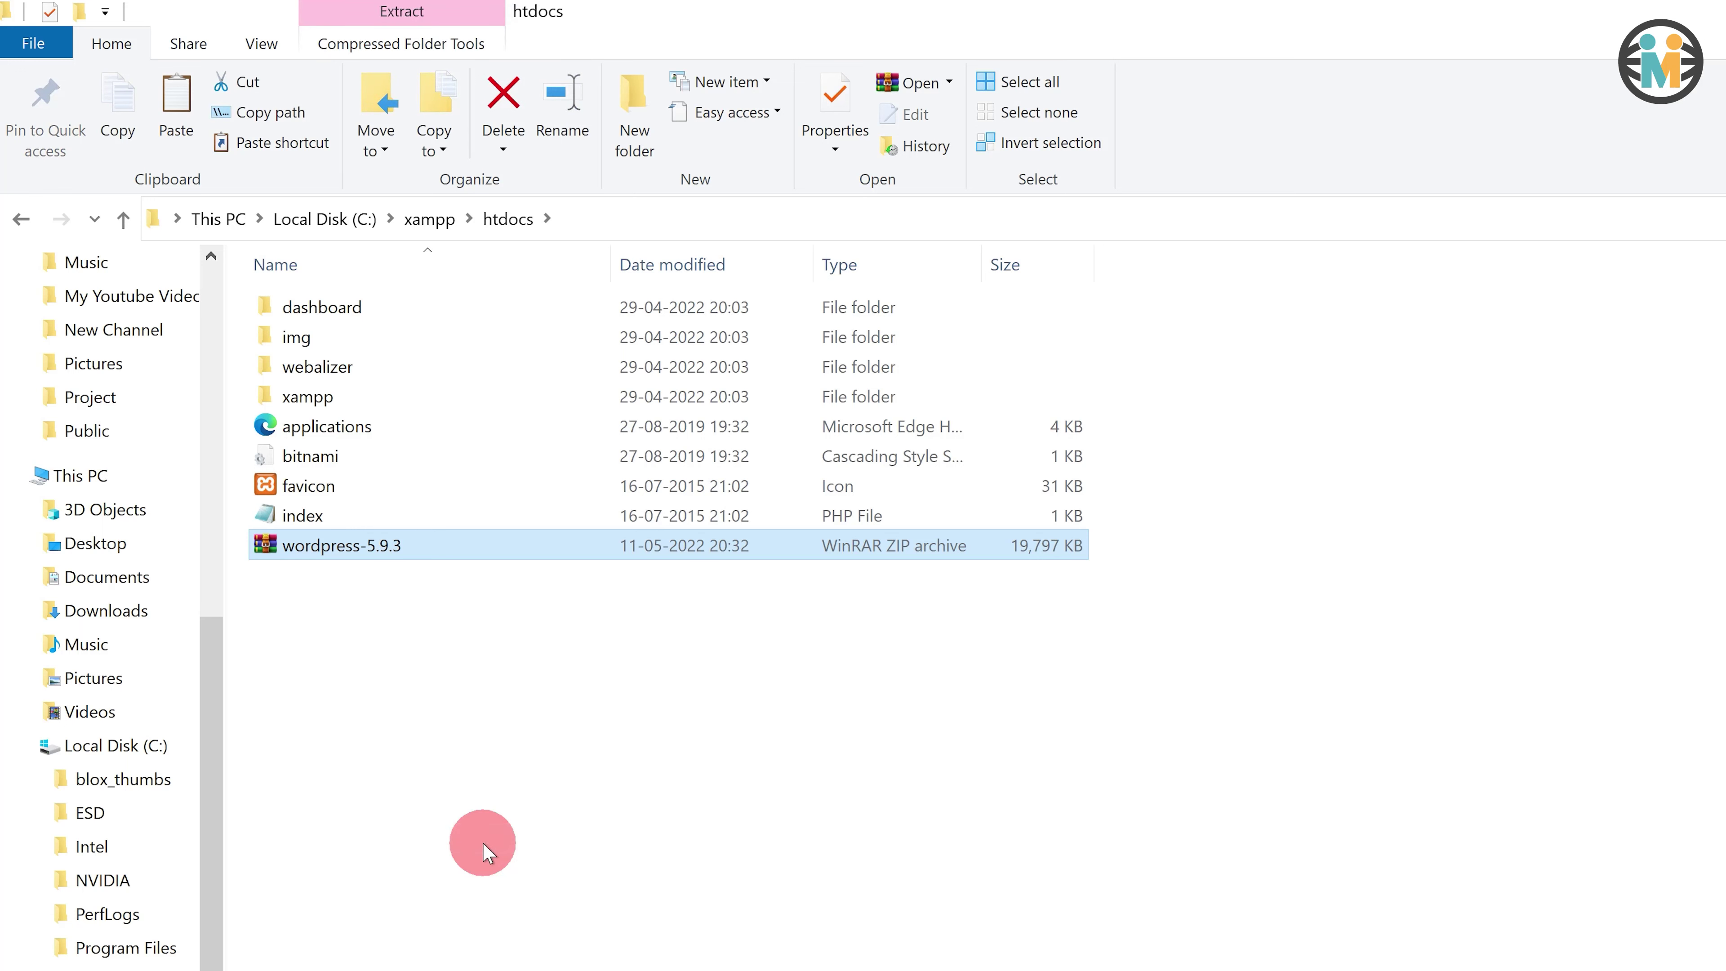
Extract the wordpress-5.9.3 archive directly into htdocs and rename the extracted wordpress folder to prowebmentor
{"action": "right_click", "coordinate": [413, 551]}
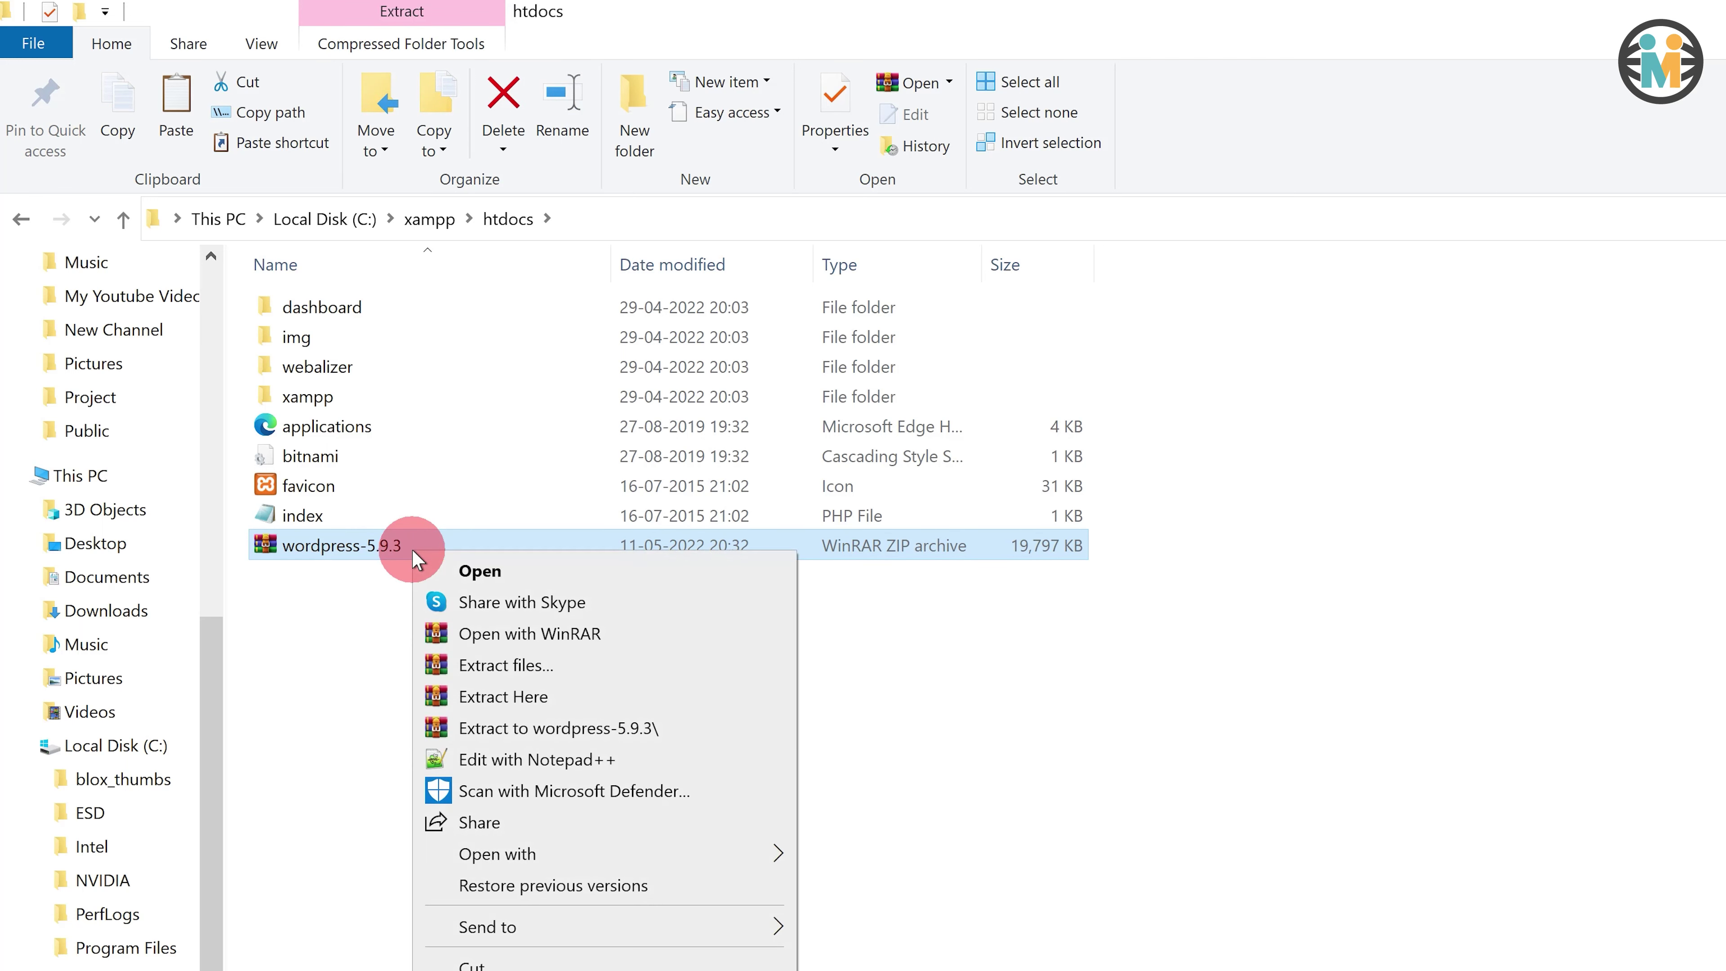
{"action": "left_click", "coordinate": [502, 697]}
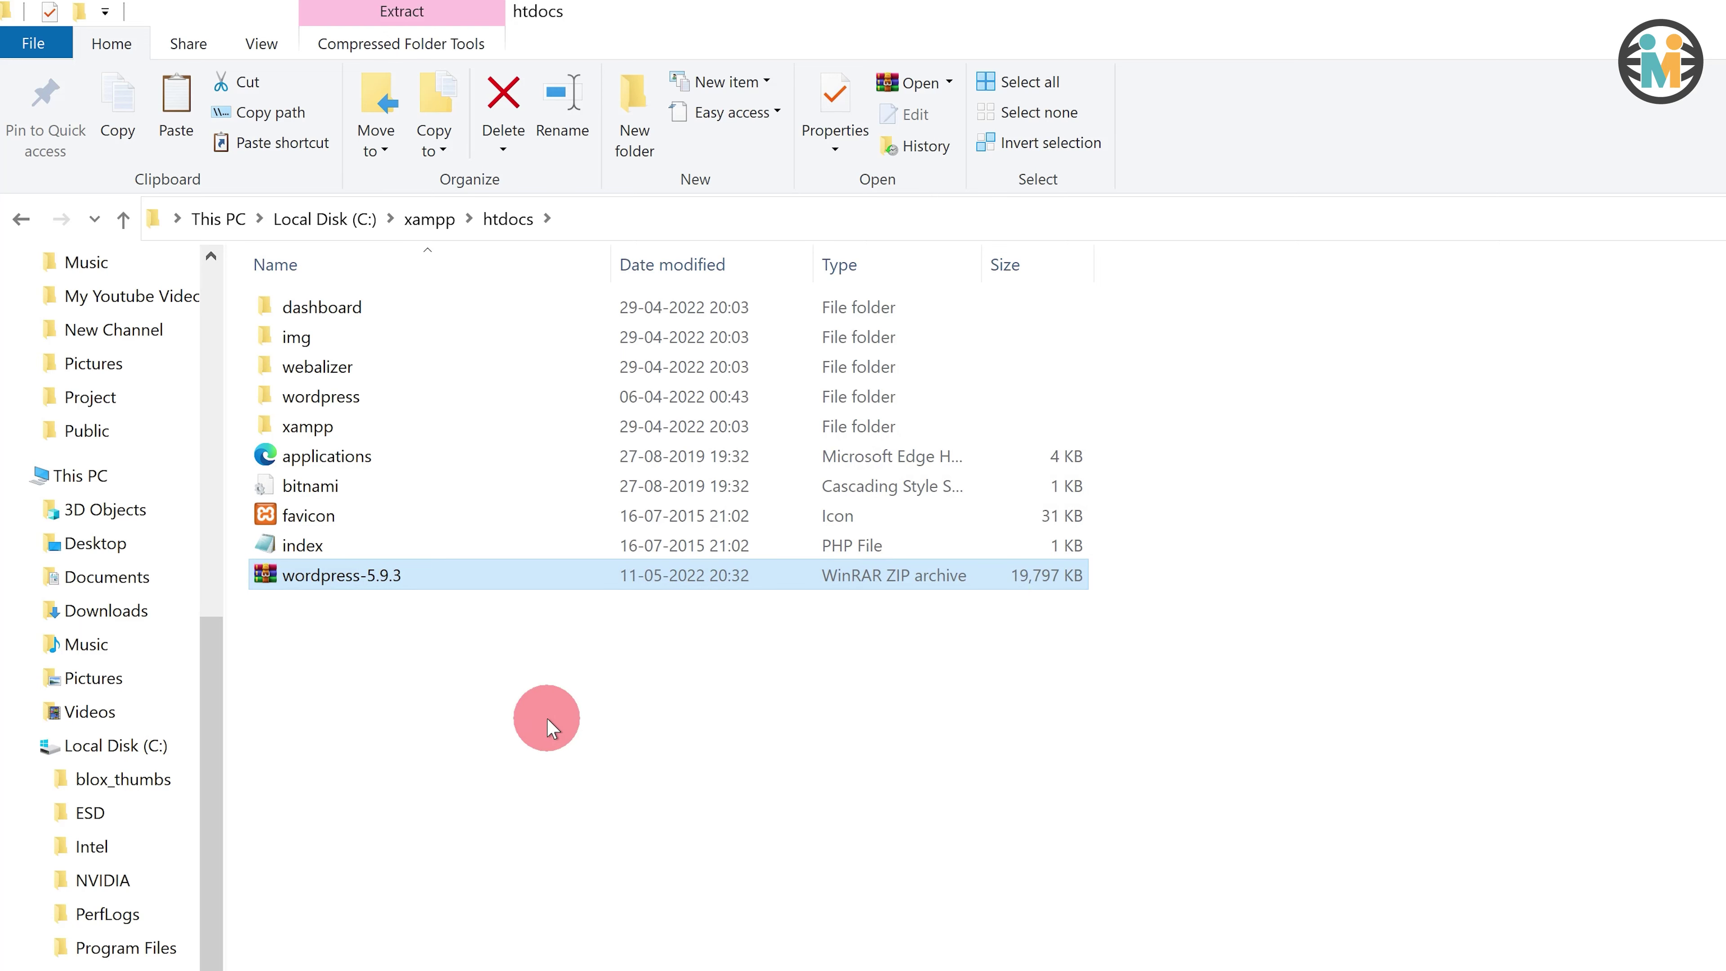
{"action": "left_click", "coordinate": [328, 398]}
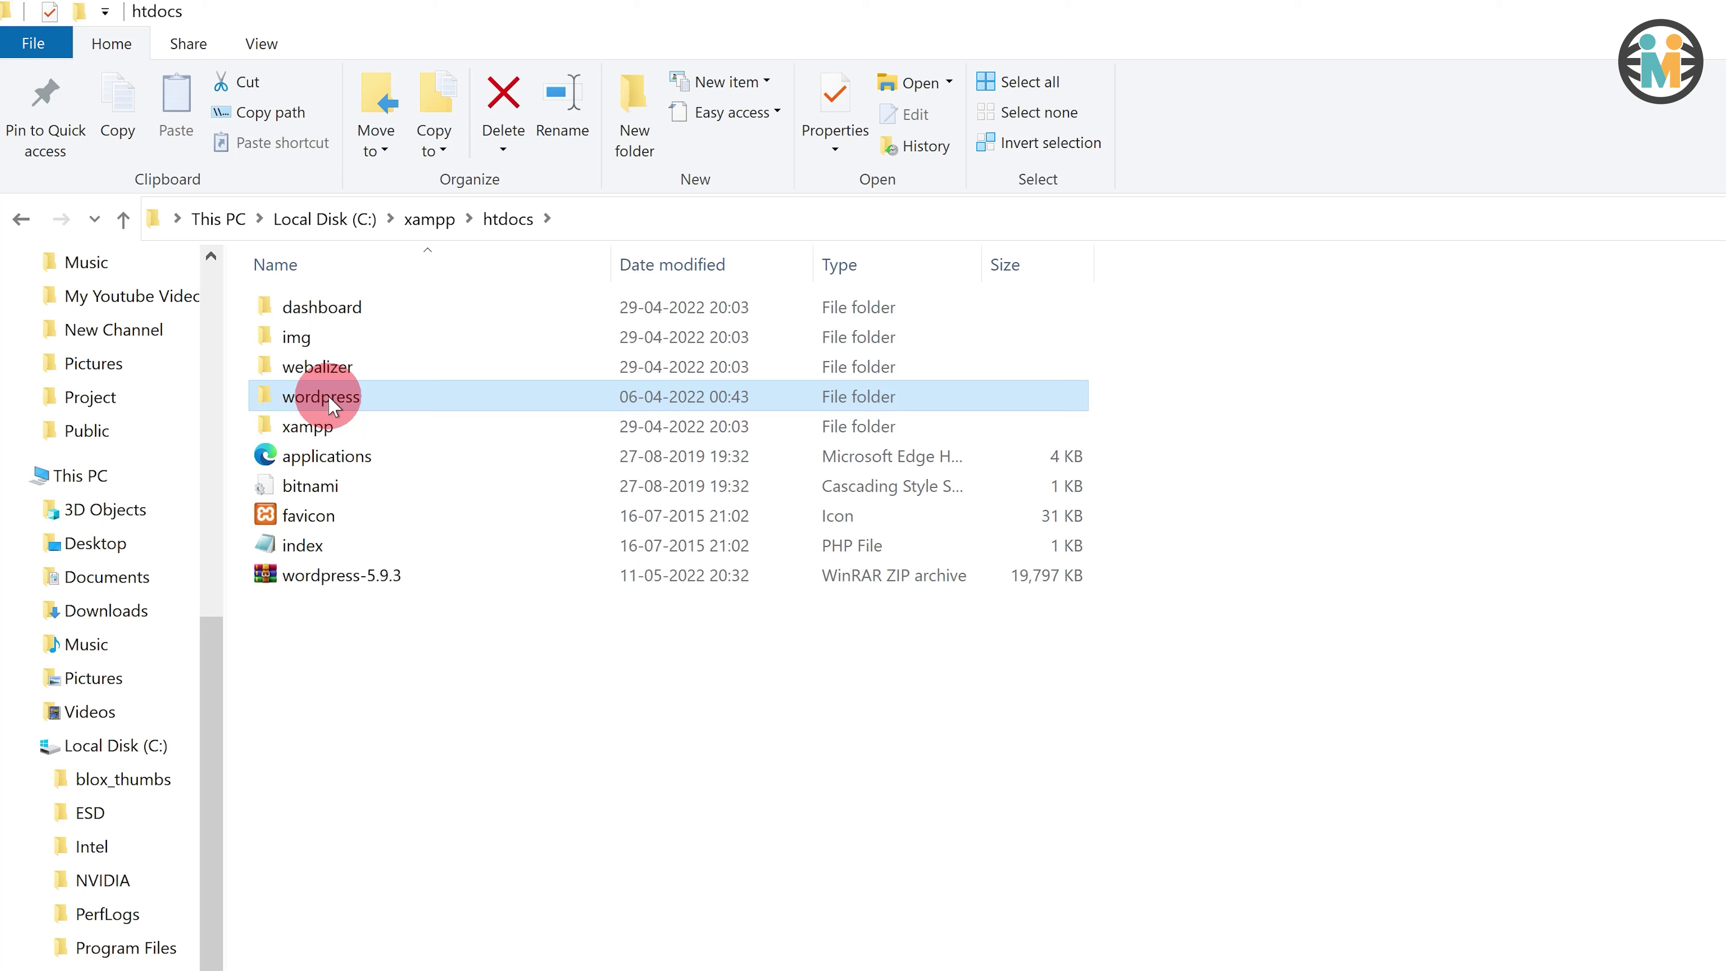
{"action": "right_click", "coordinate": [327, 395]}
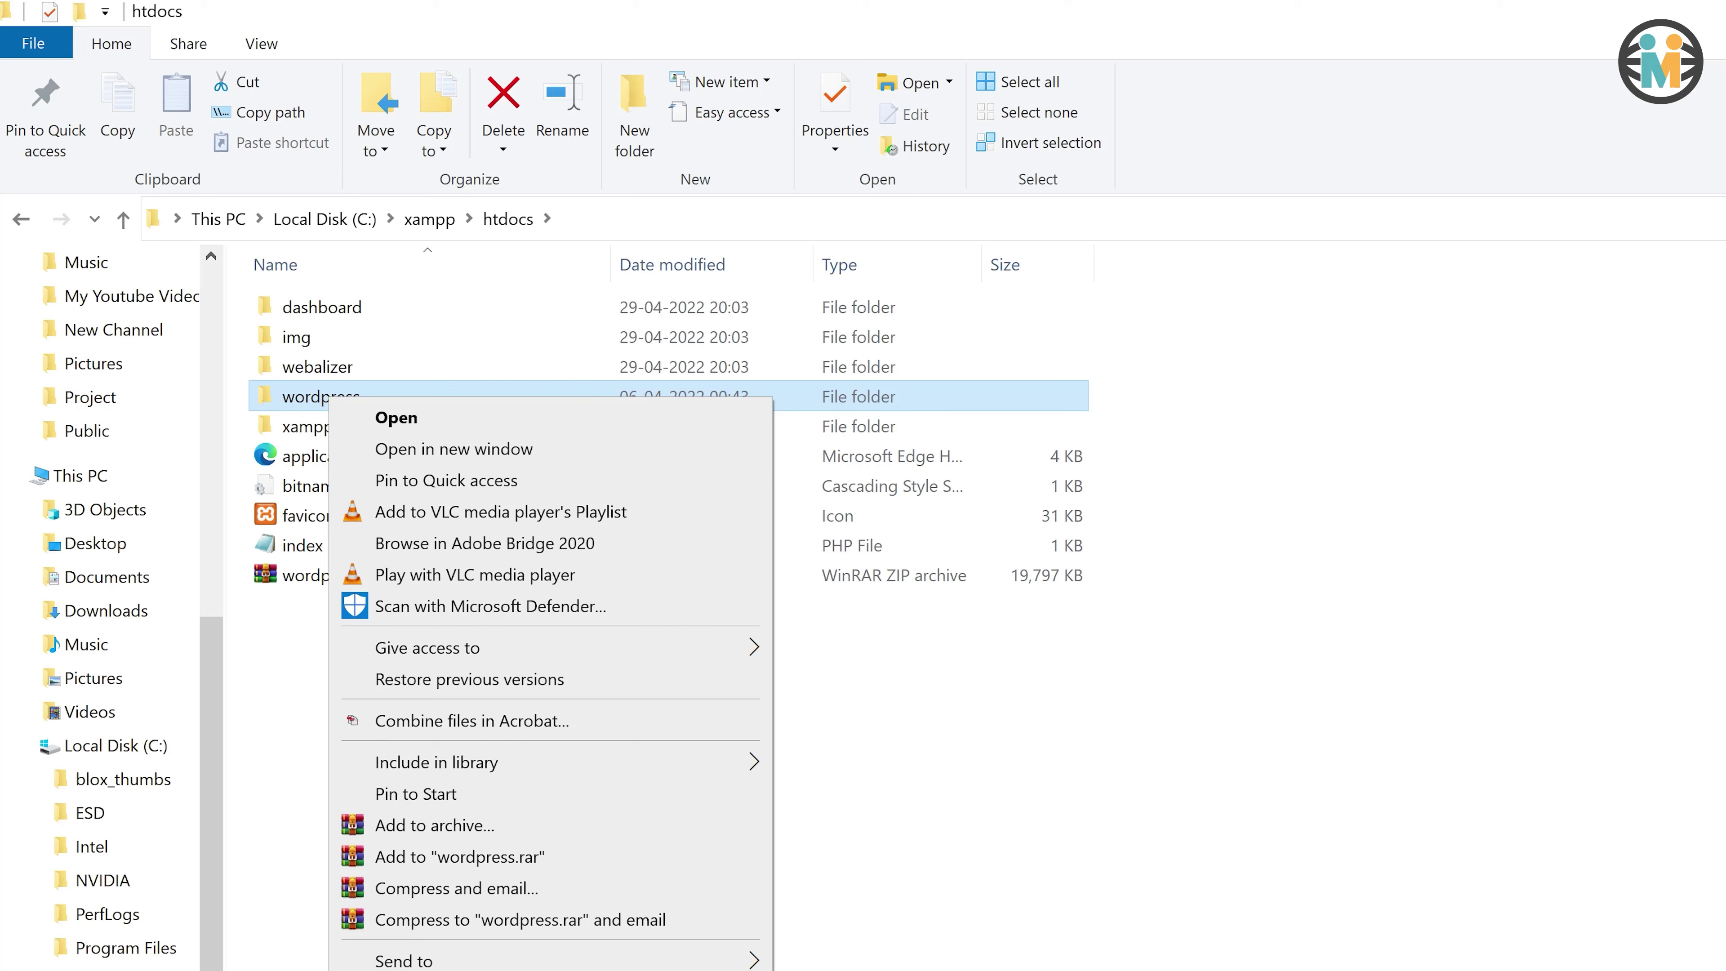
{"action": "left_click", "coordinate": [469, 966]}
{"action": "type", "text": "prowebmentor"}
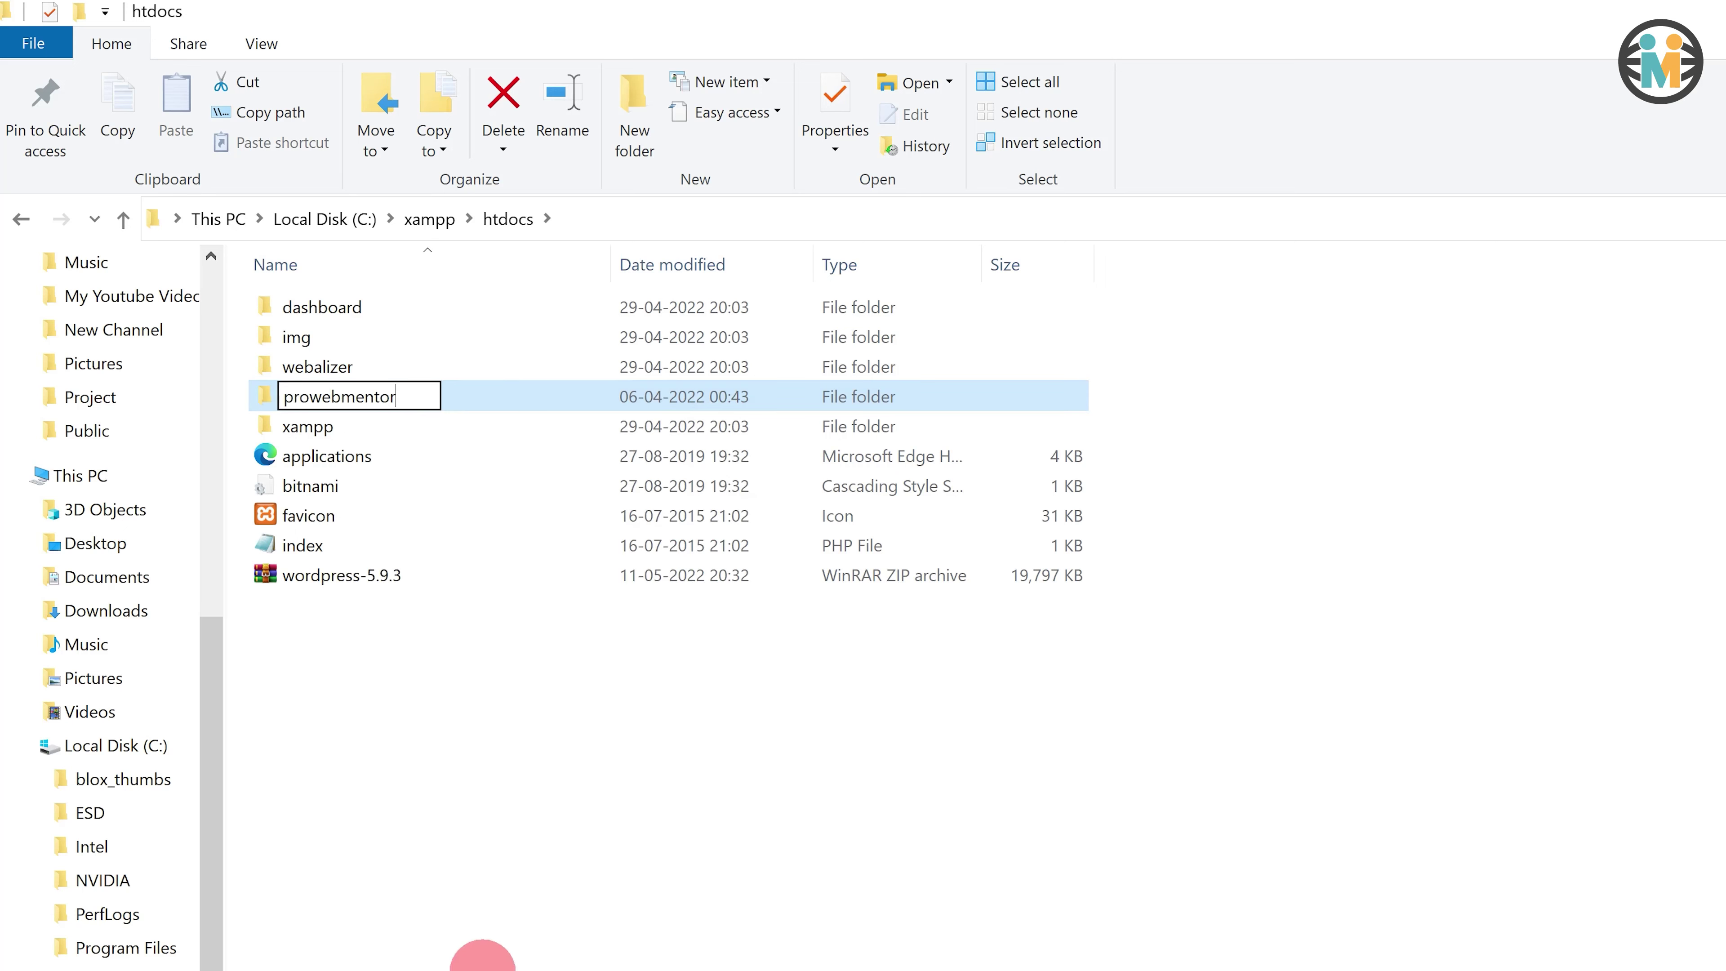
{"action": "left_click", "coordinate": [483, 955]}
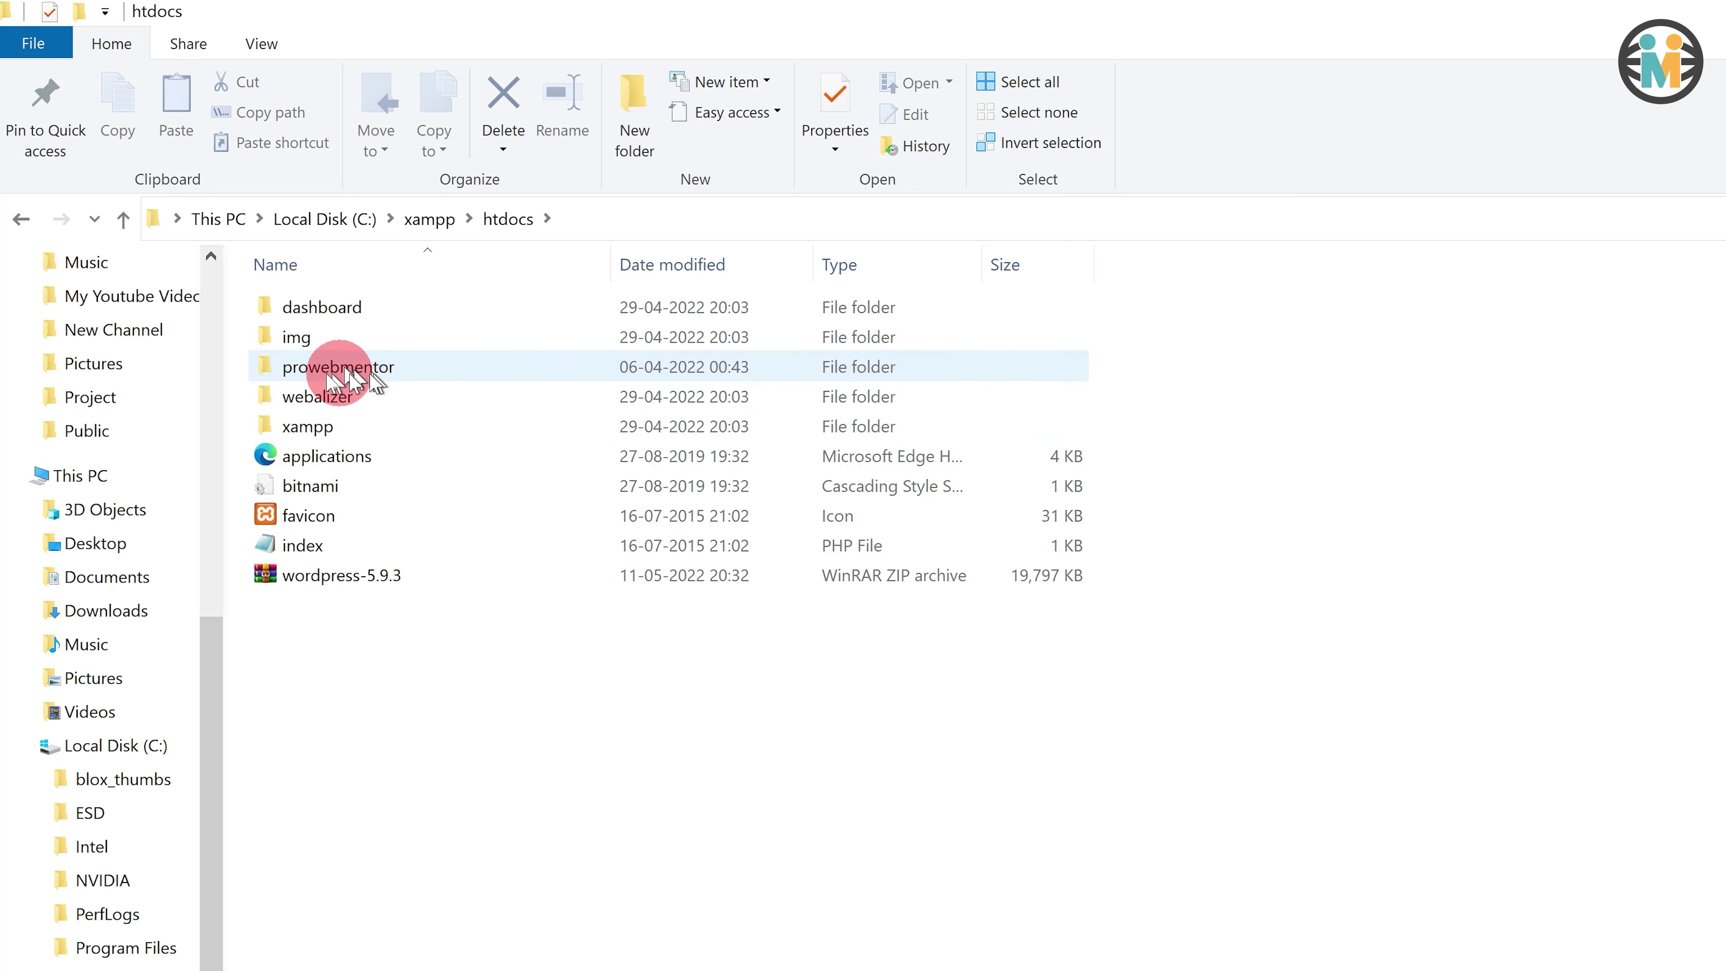
{"action": "mouse_move", "coordinate": [327, 373]}
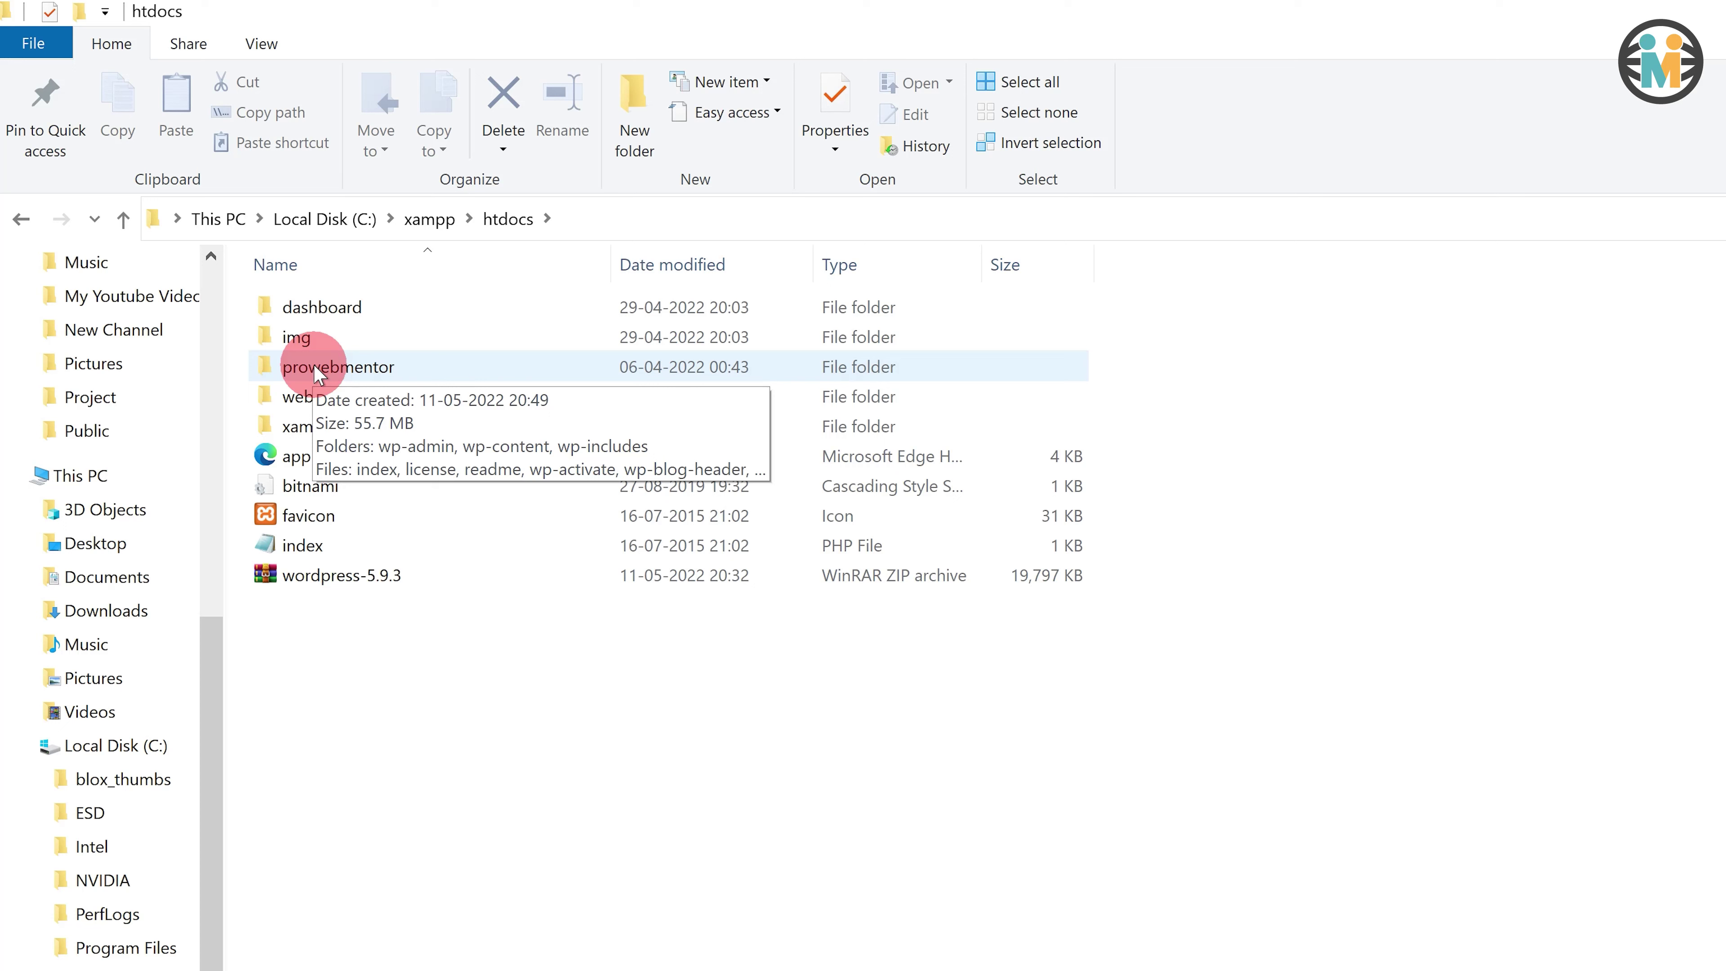
Switch to Firefox and open localhost/phpmyadmin
{"action": "key", "text": "alt"}
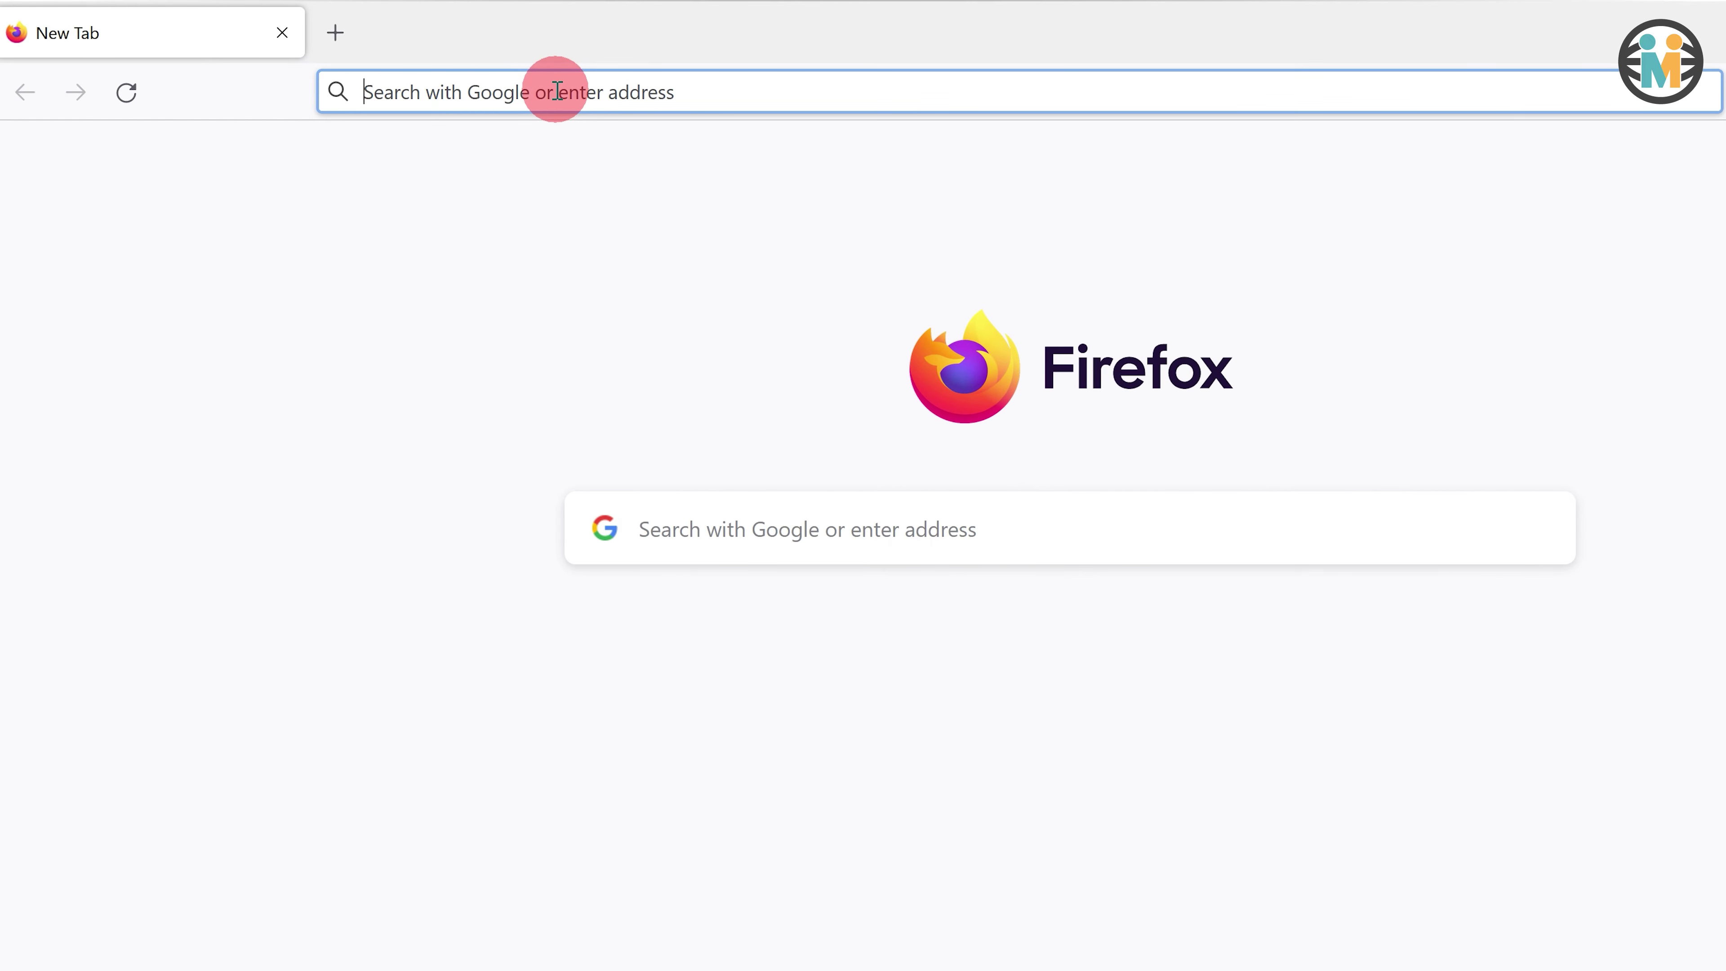
{"action": "type", "text": "localhost/phpmyadmin"}
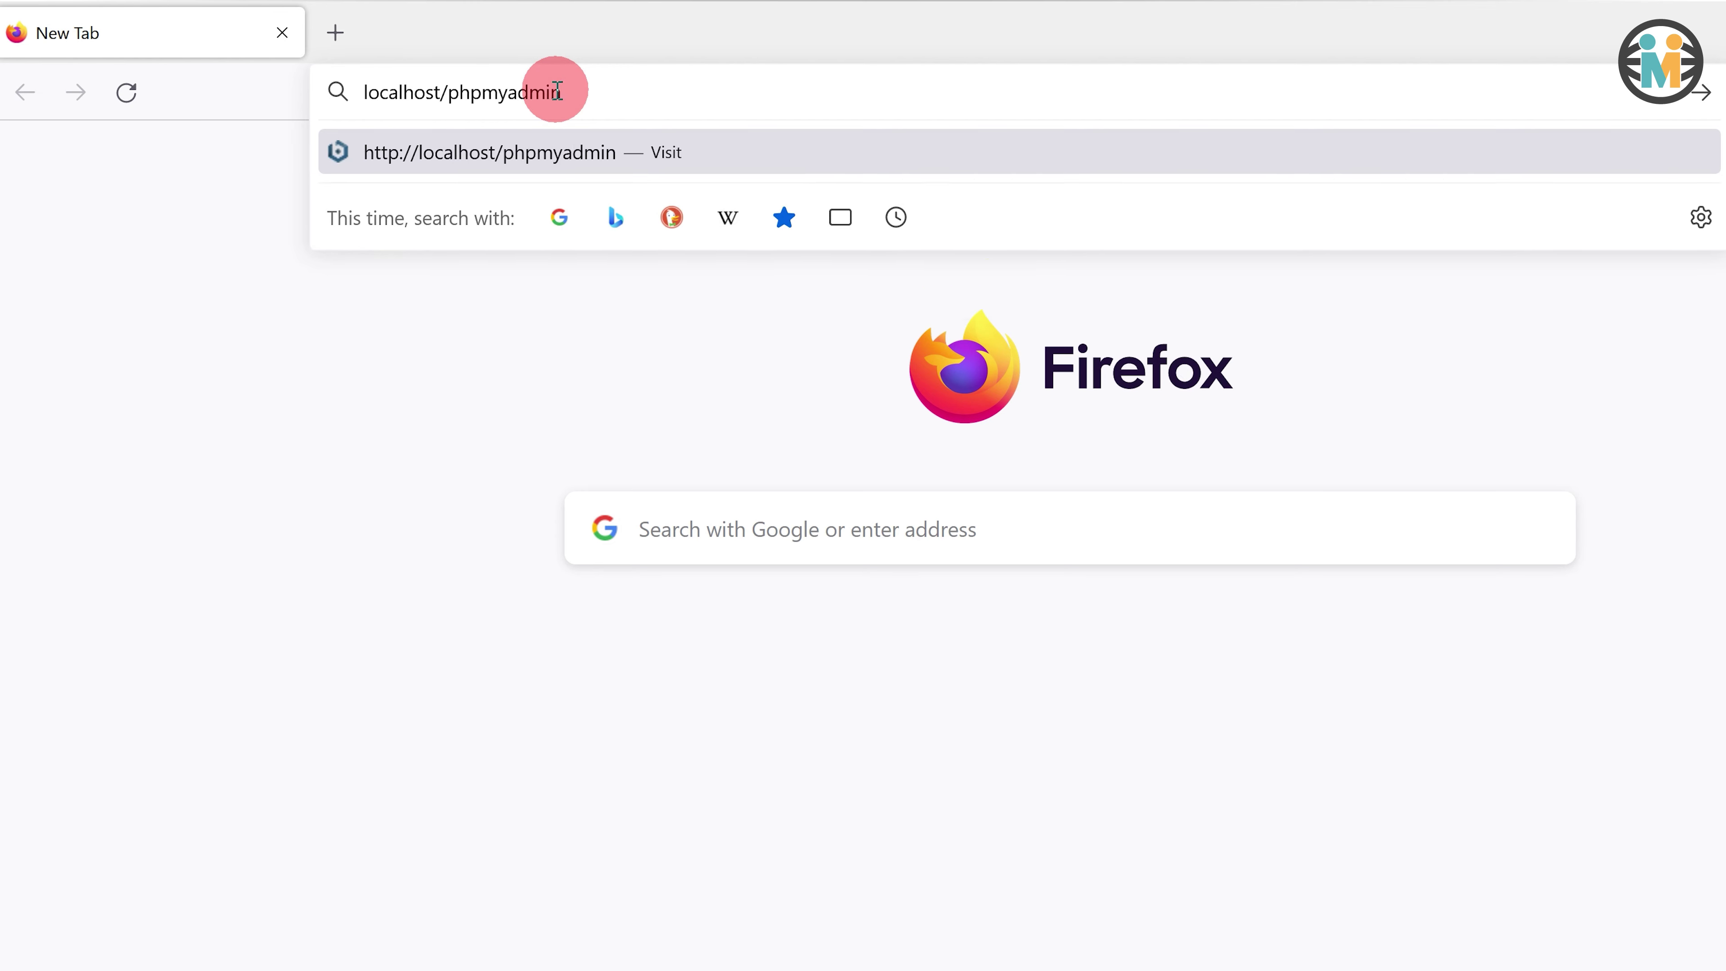
{"action": "key", "text": "Return"}
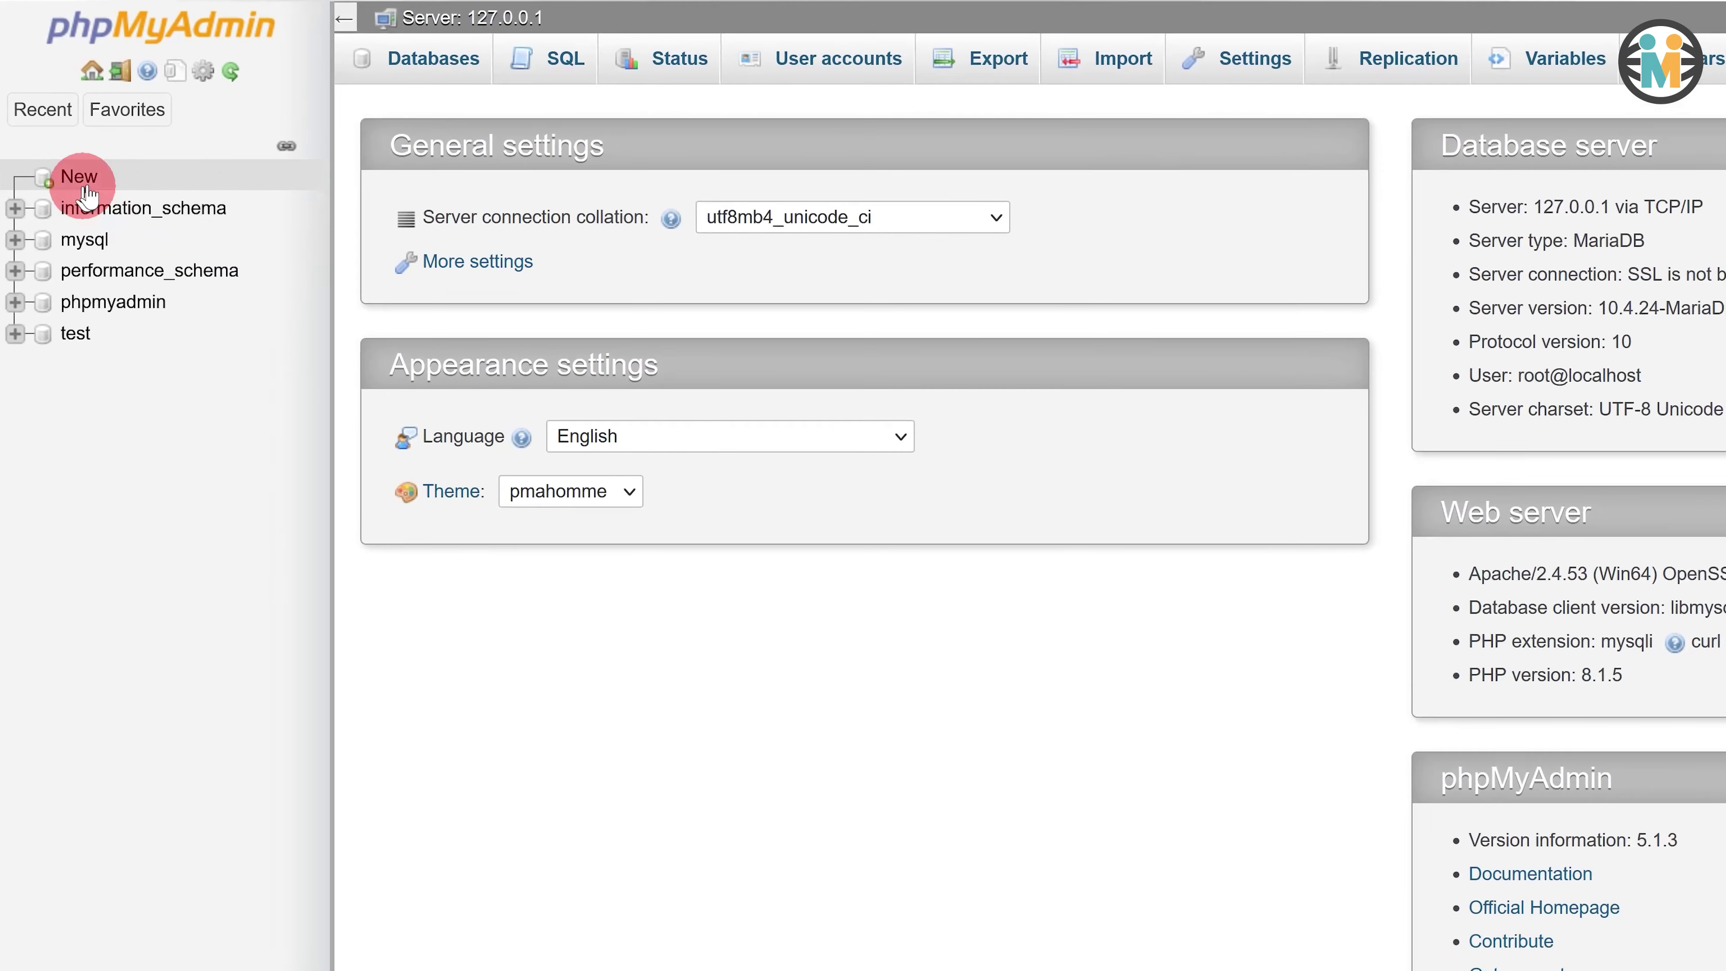
Create a new database named prowebmentor with the utf8mb4_general_ci collation, copying its name to the clipboard
{"action": "left_click", "coordinate": [78, 143]}
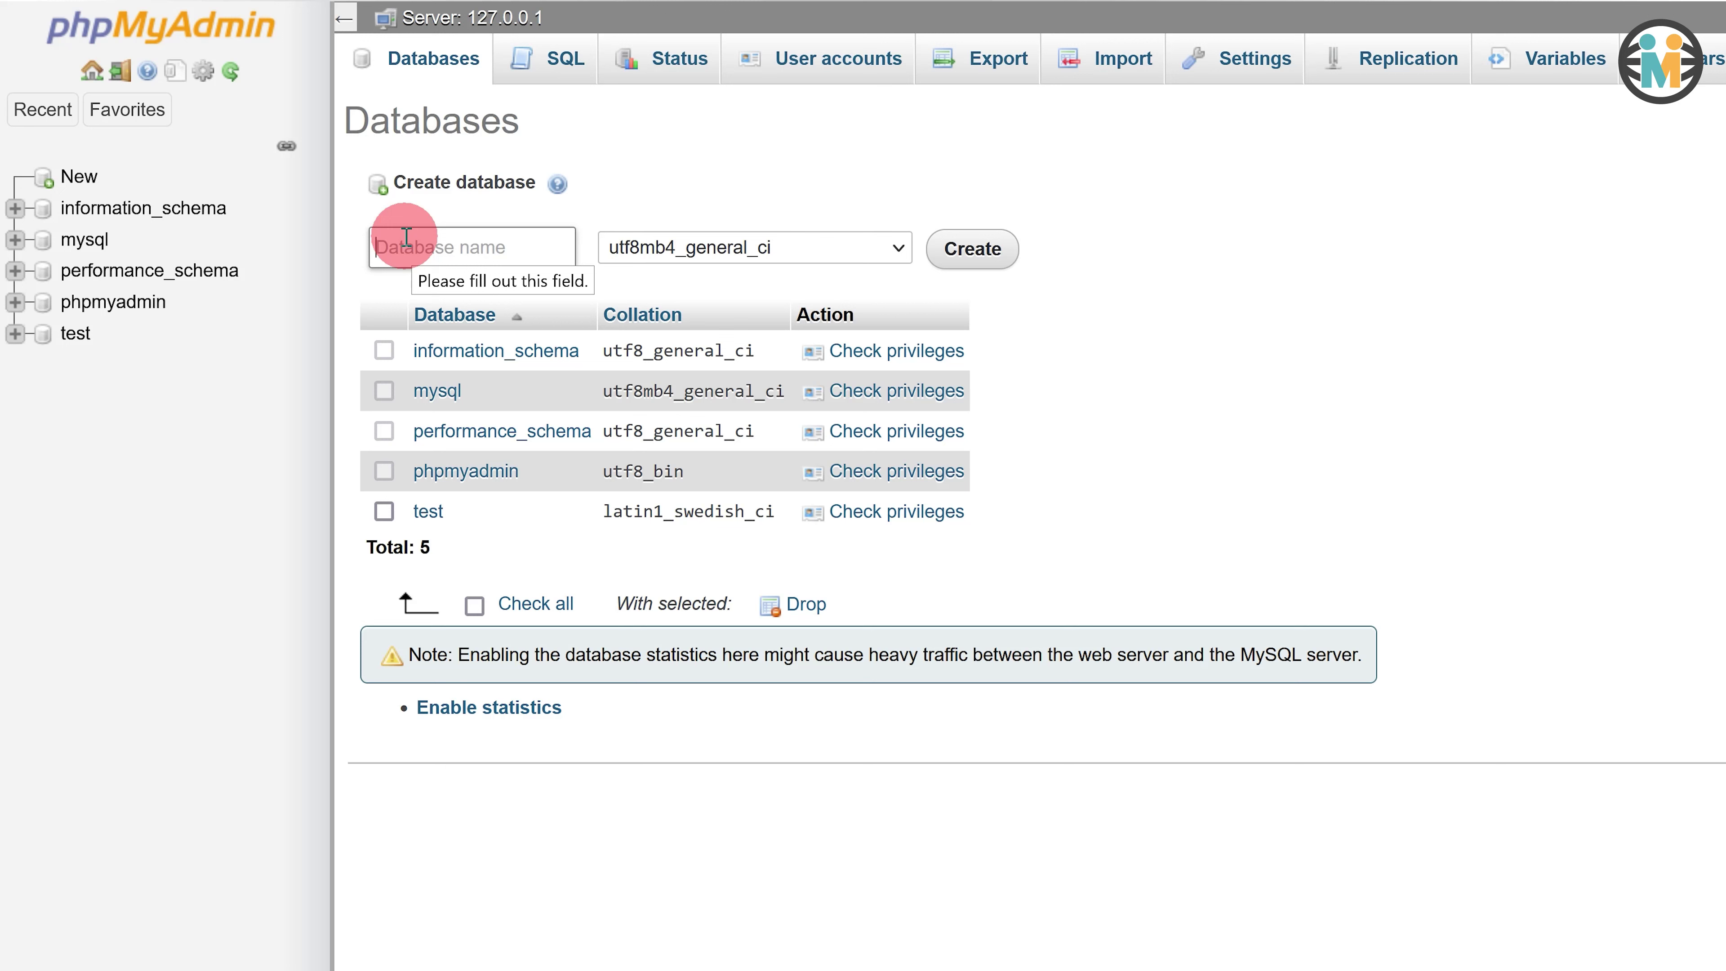
{"action": "type", "text": "prowebmentor"}
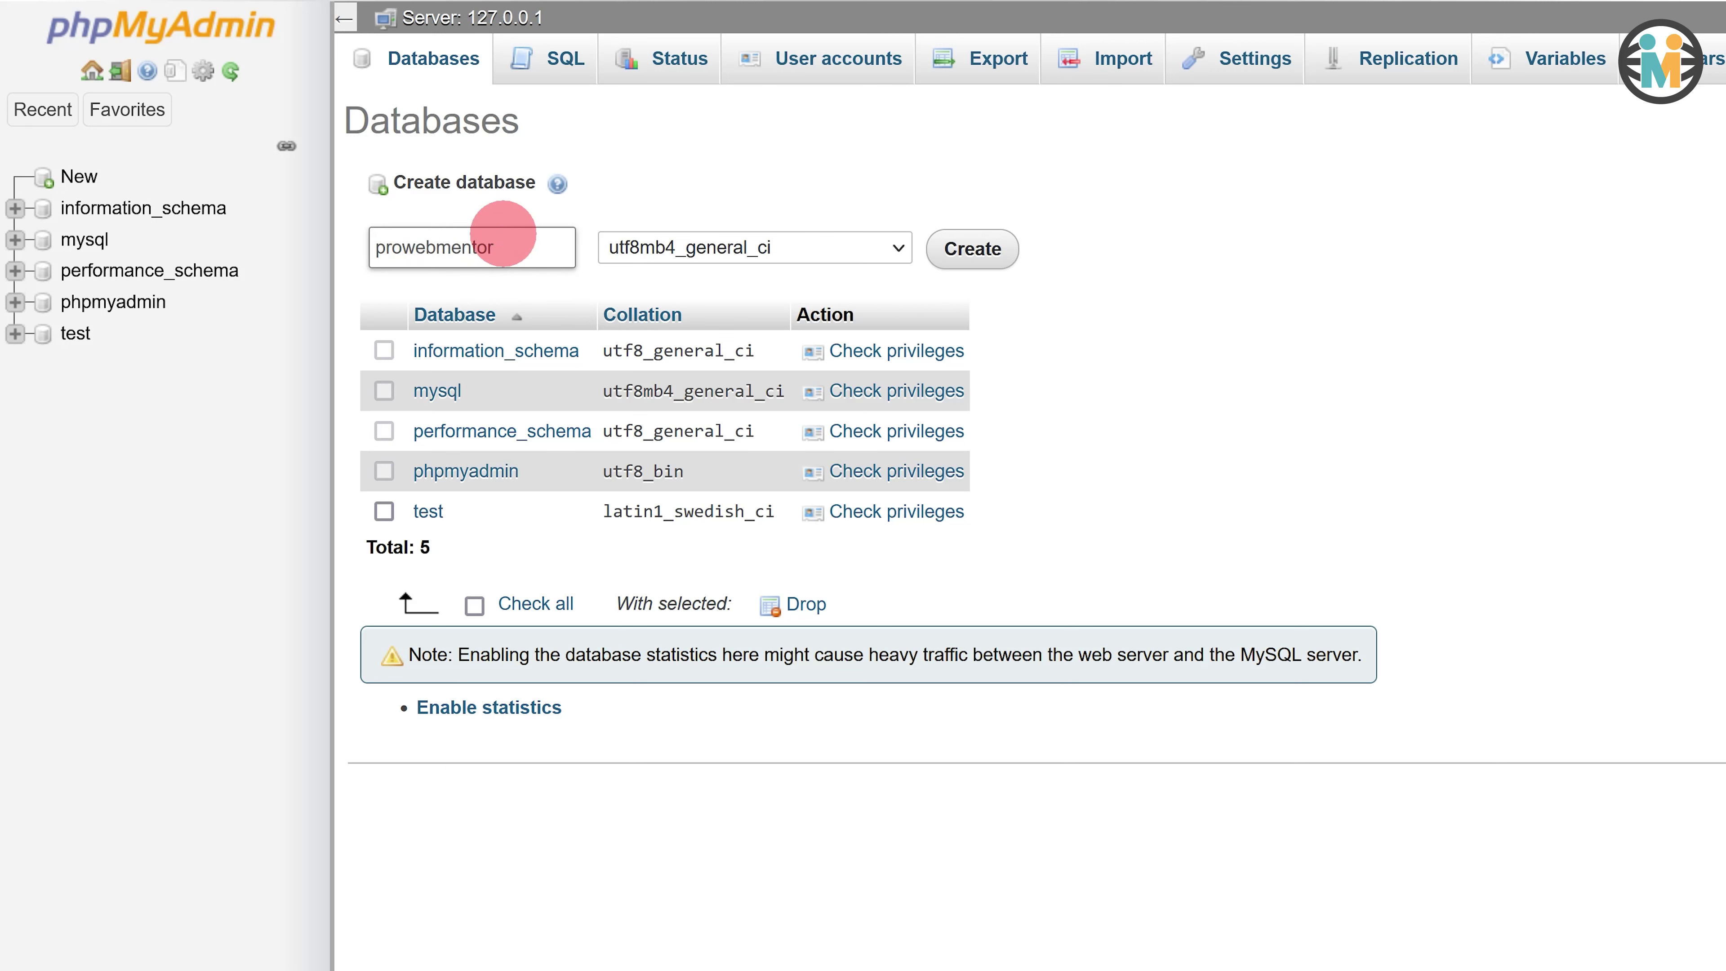
{"action": "left_click_drag", "start_coordinate": [501, 239], "coordinate": [376, 247]}
{"action": "right_click", "coordinate": [446, 246]}
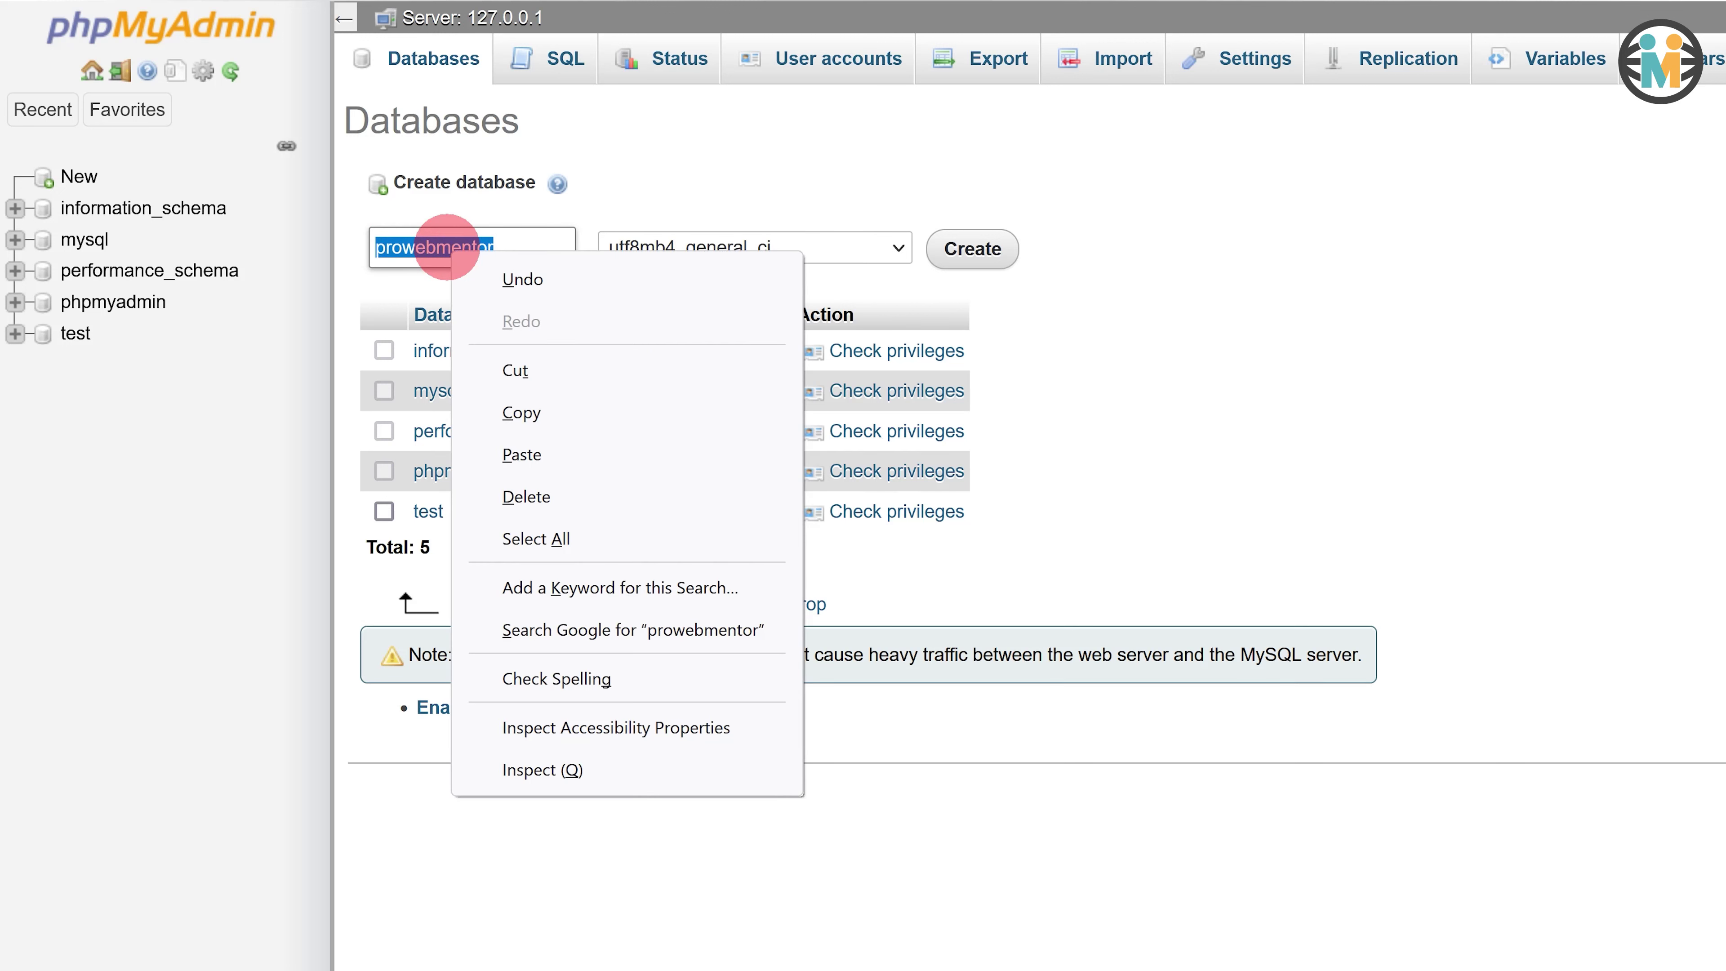
{"action": "left_click", "coordinate": [501, 413]}
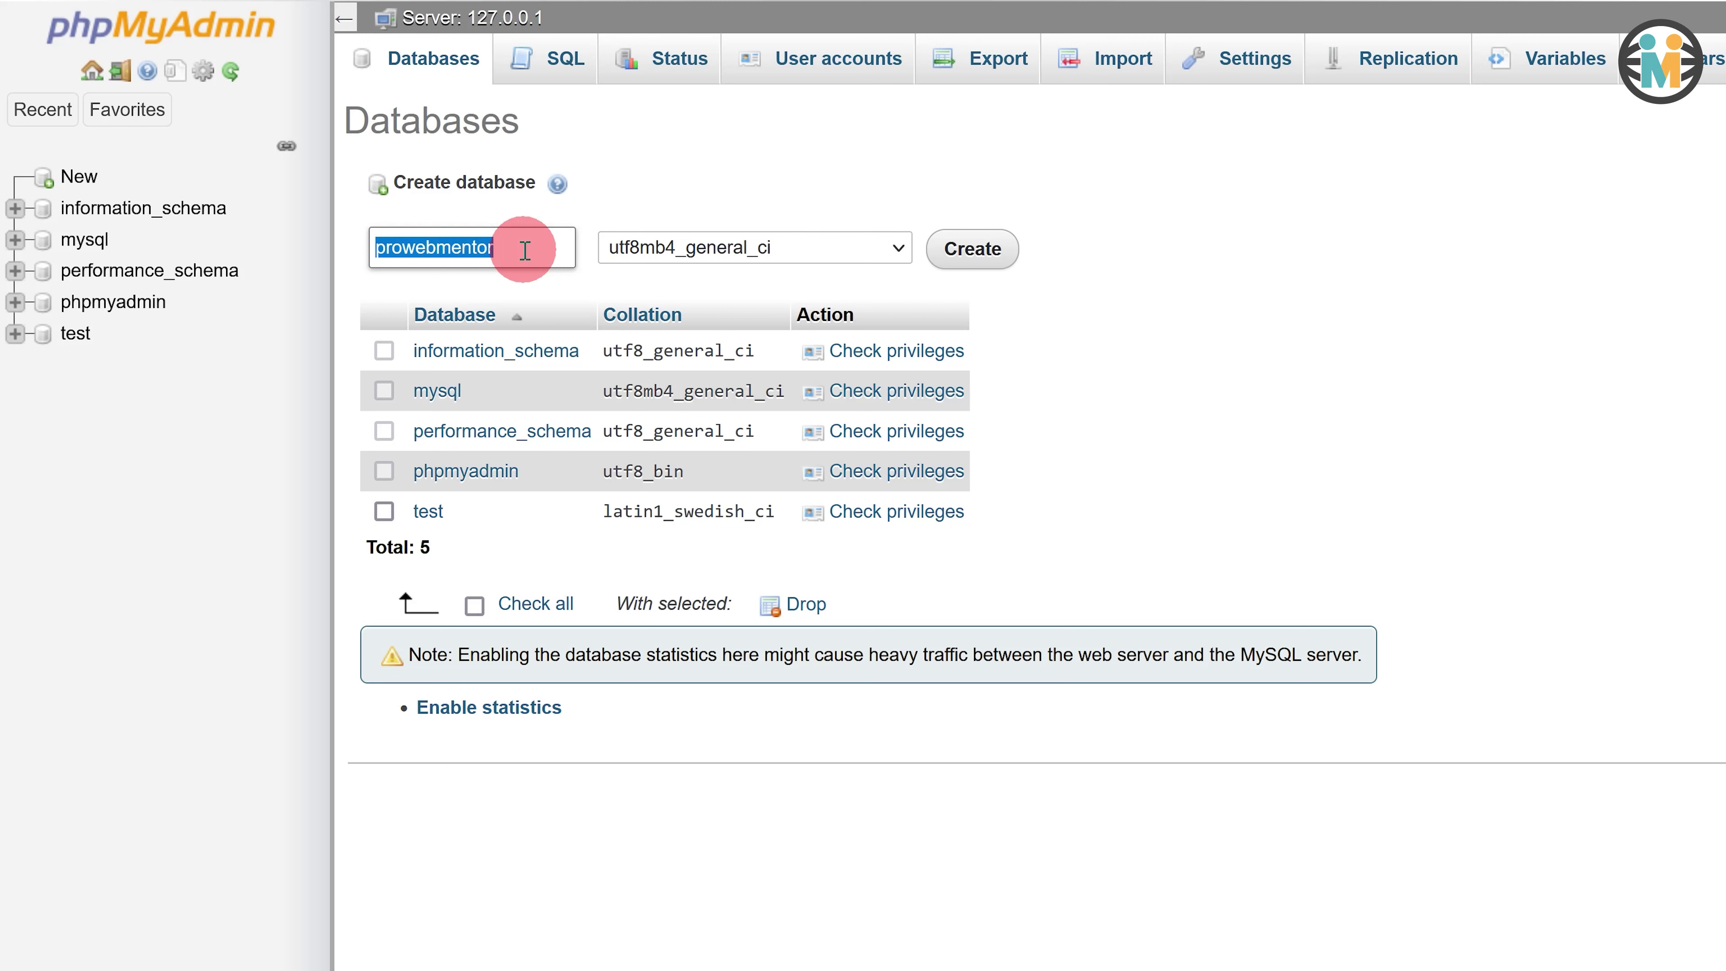
{"action": "left_click", "coordinate": [971, 253]}
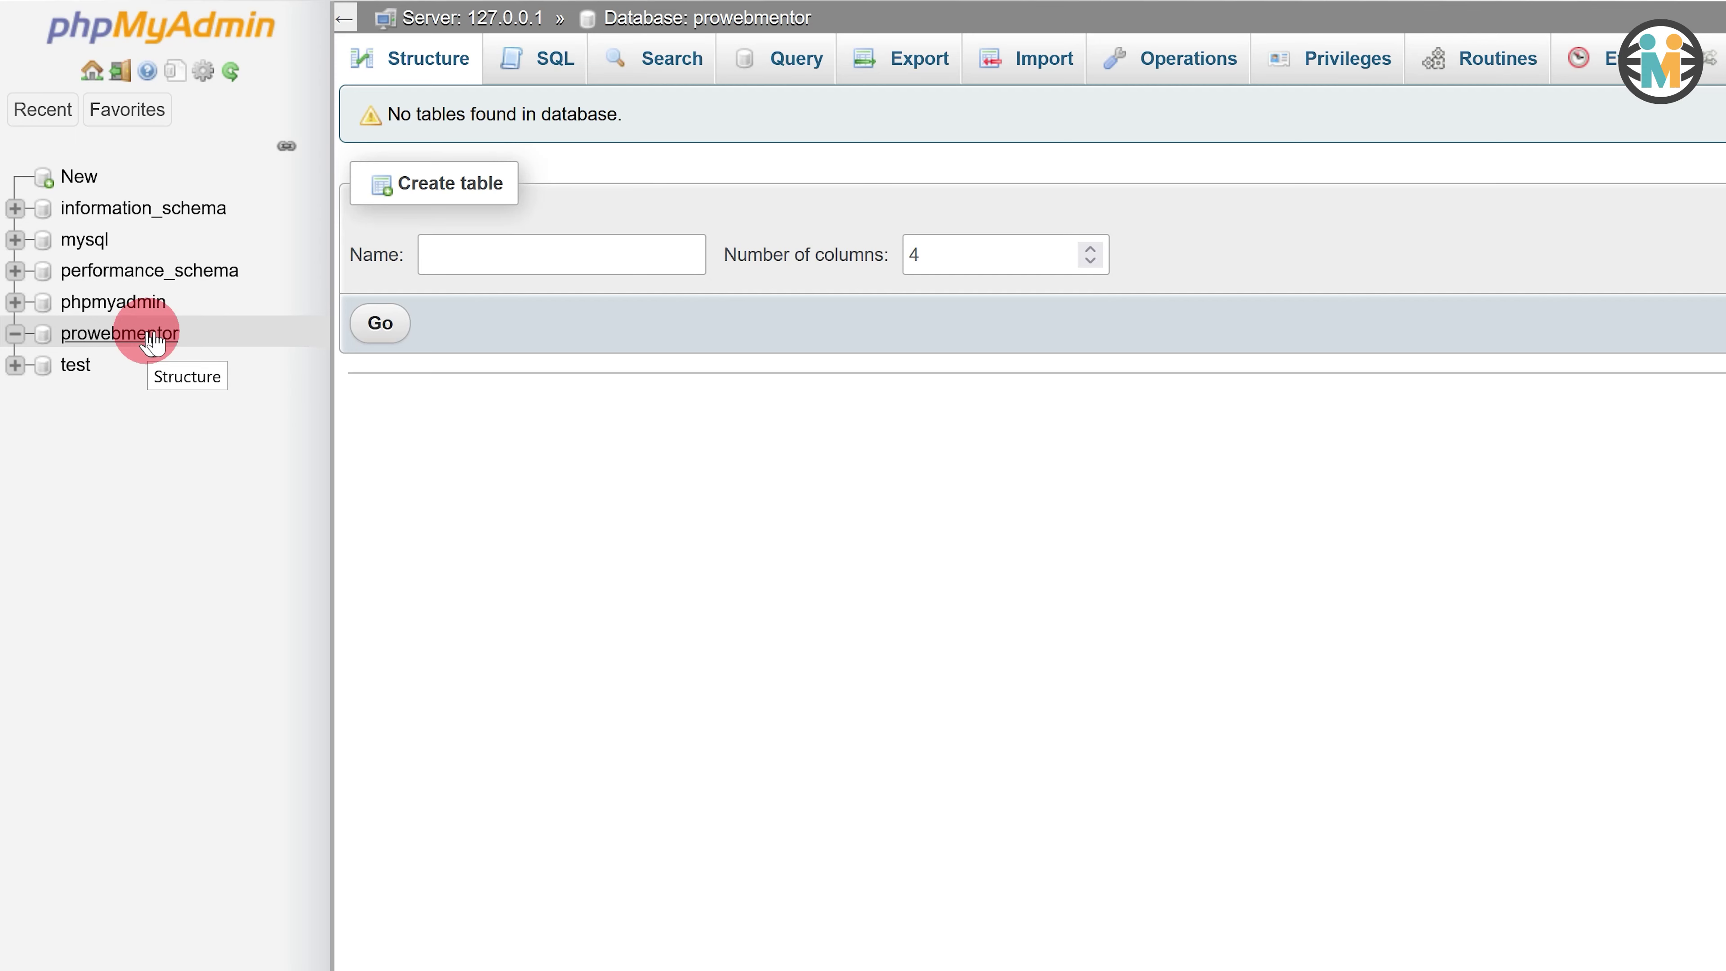
Open localhost/prowebmentor in a new browser tab and look through the WordPress installer's language list
{"action": "left_click", "coordinate": [329, 71]}
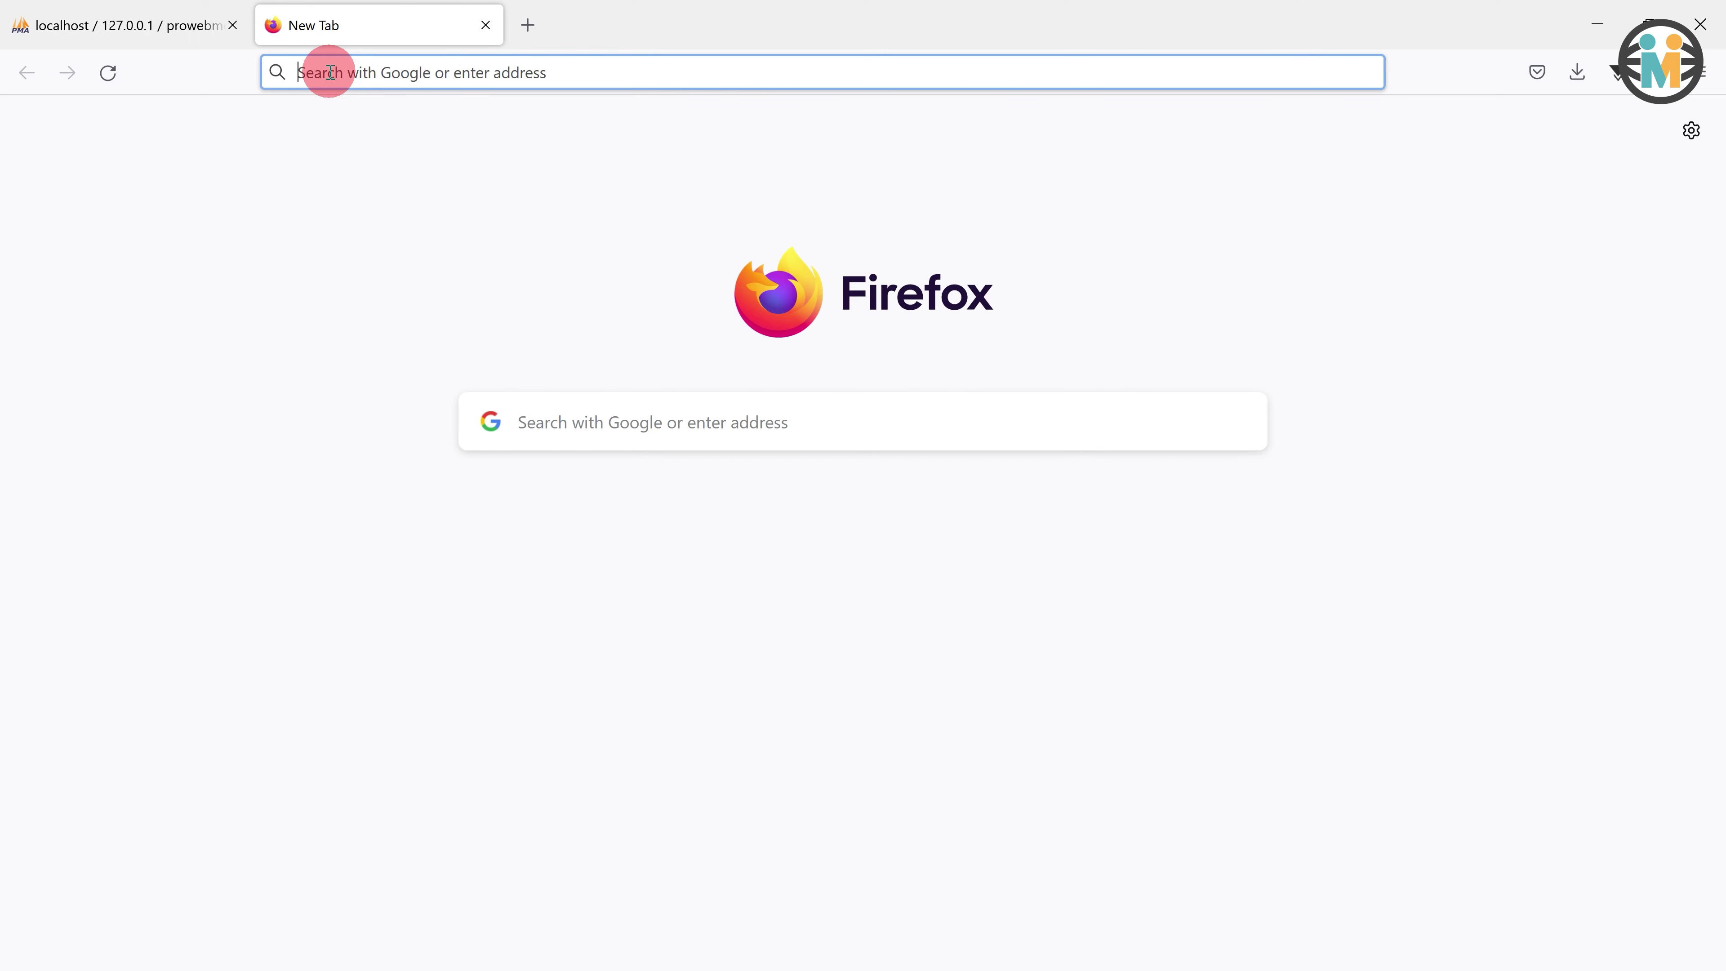
{"action": "type", "text": "localhost/"}
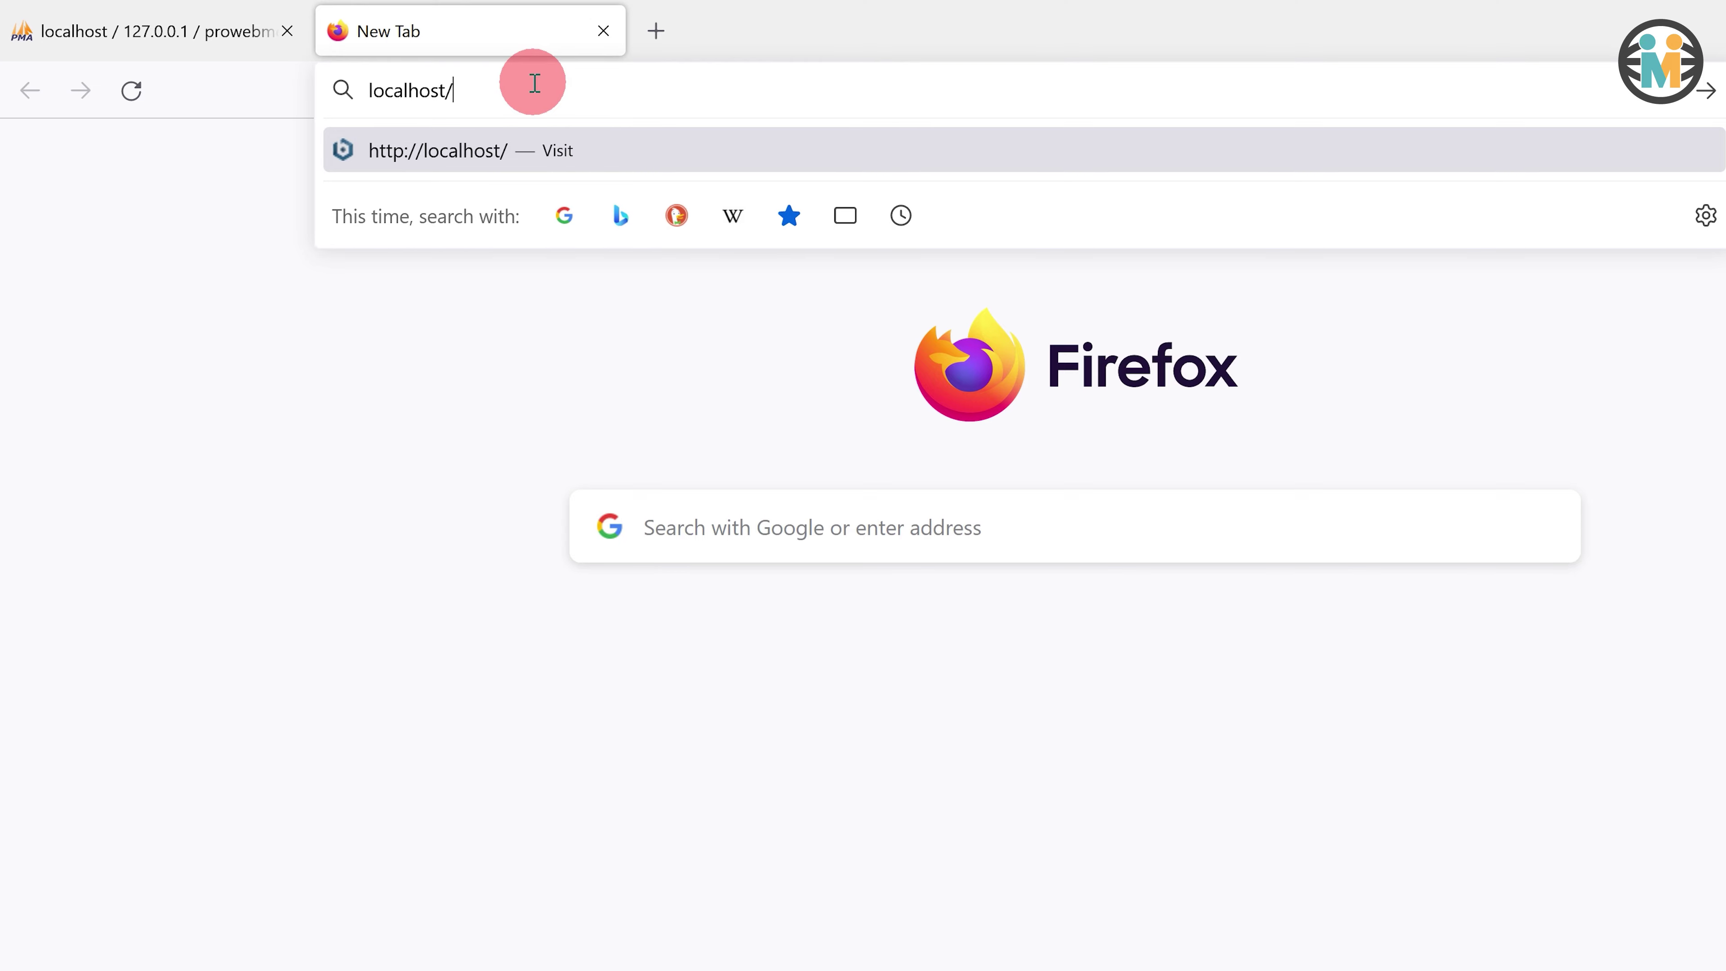
{"action": "type", "text": "prowebmentor"}
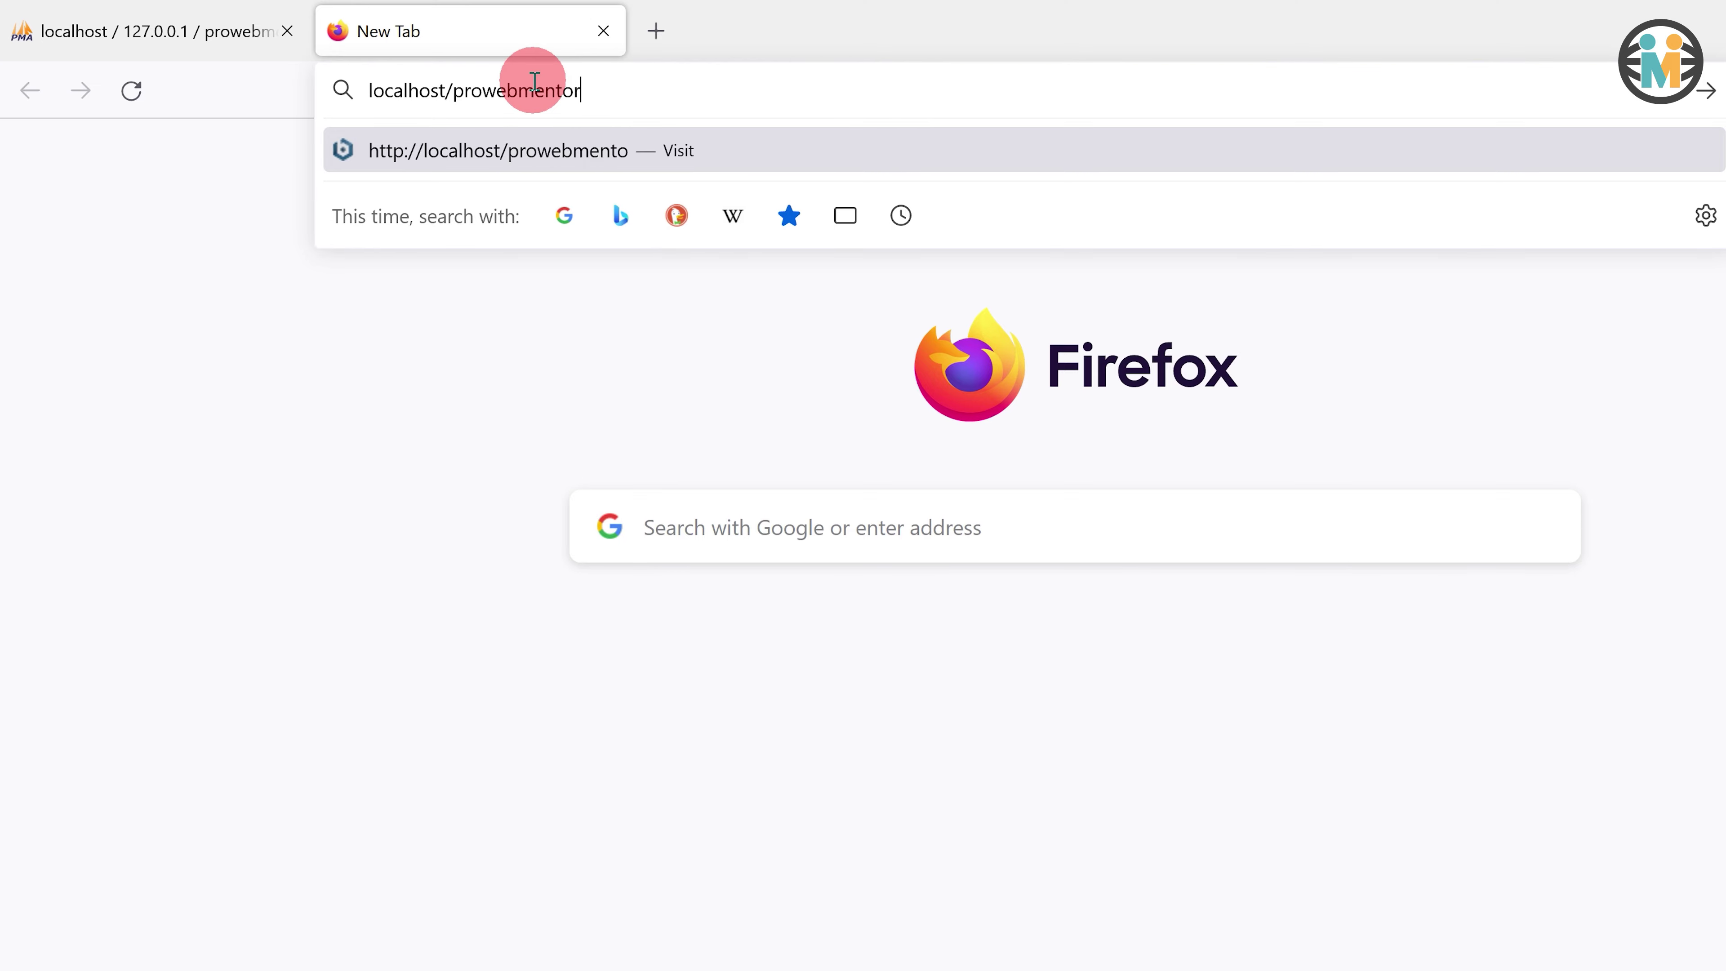
{"action": "key", "text": "Return"}
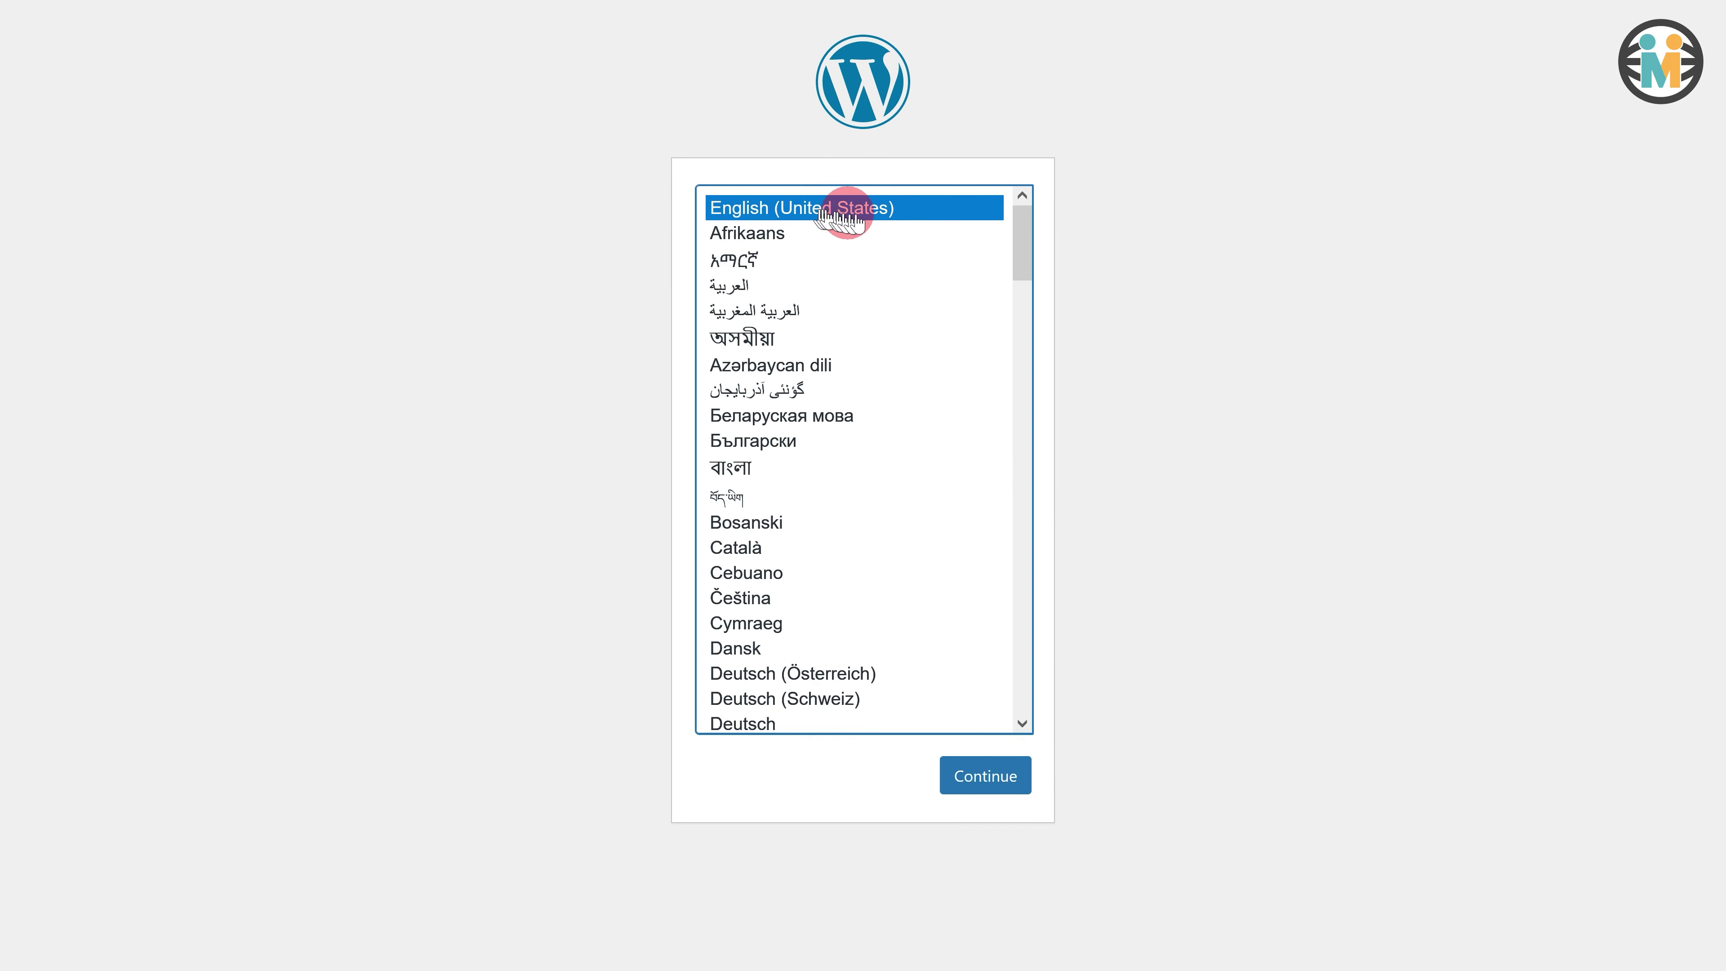
{"action": "scroll", "coordinate": [864, 495], "scroll_direction": "down", "scroll_amount": 5}
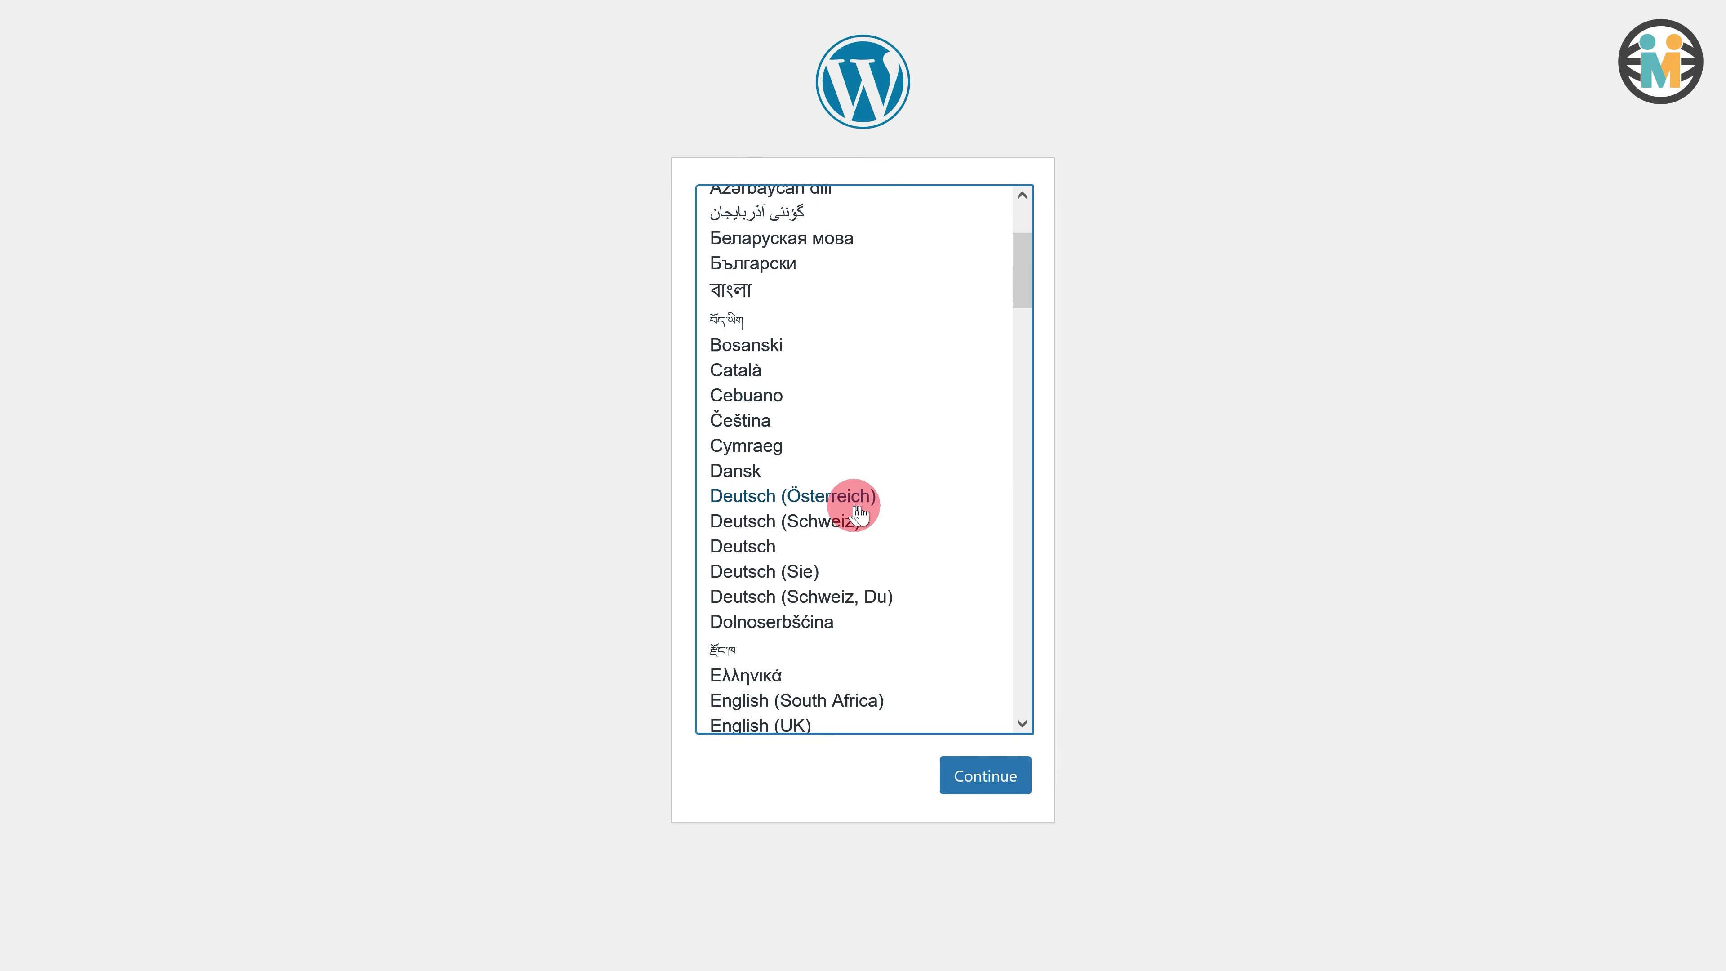